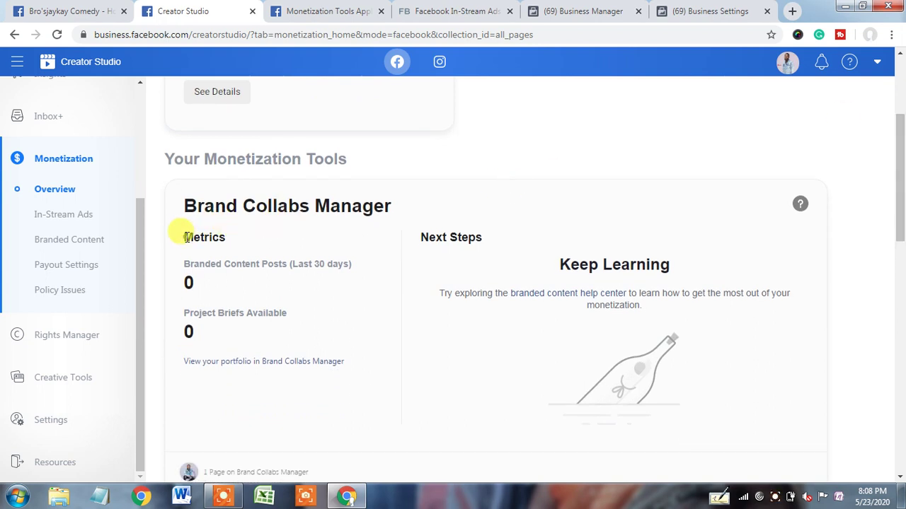
- Review the Brand Collabs Manager metrics and the In-Stream Ads eligibility requirements in the monetization overview
{"action": "left_click_drag", "start_coordinate": [185, 237], "coordinate": [236, 244]}
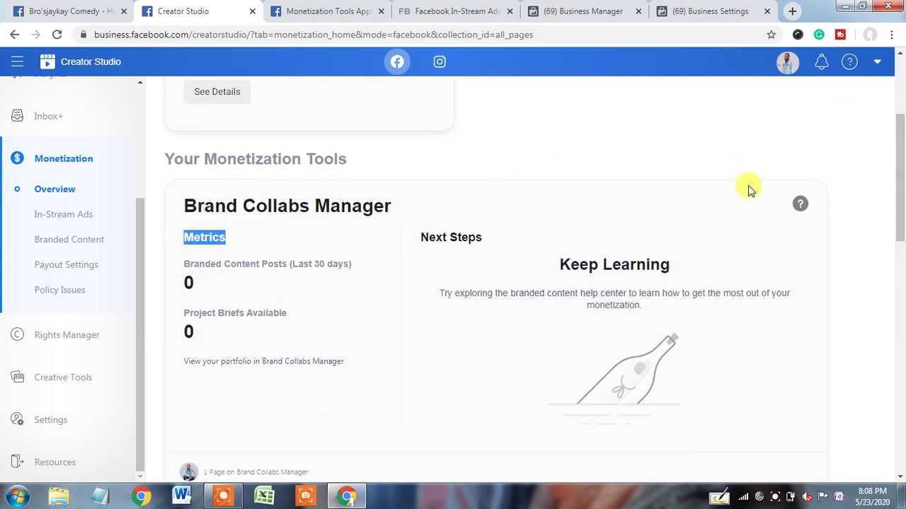
{"action": "left_click_drag", "start_coordinate": [901, 168], "coordinate": [902, 326]}
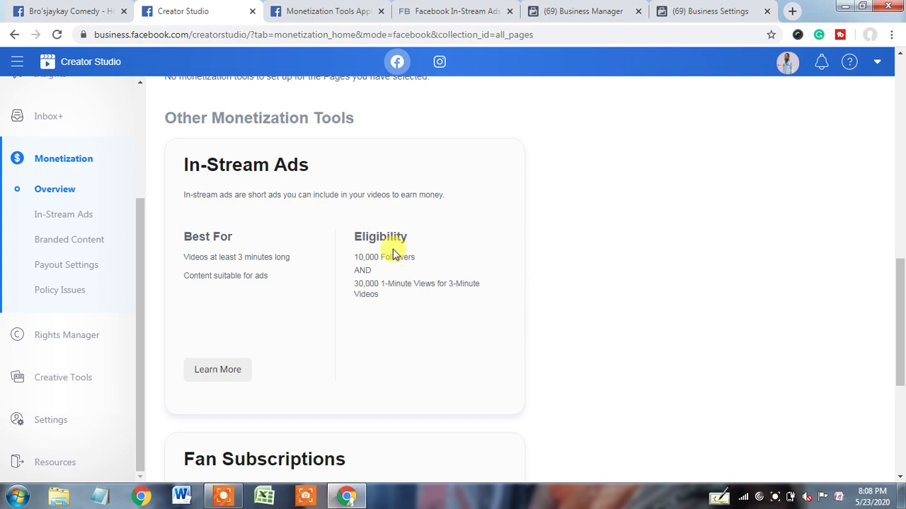
{"action": "left_click_drag", "start_coordinate": [355, 257], "coordinate": [429, 261]}
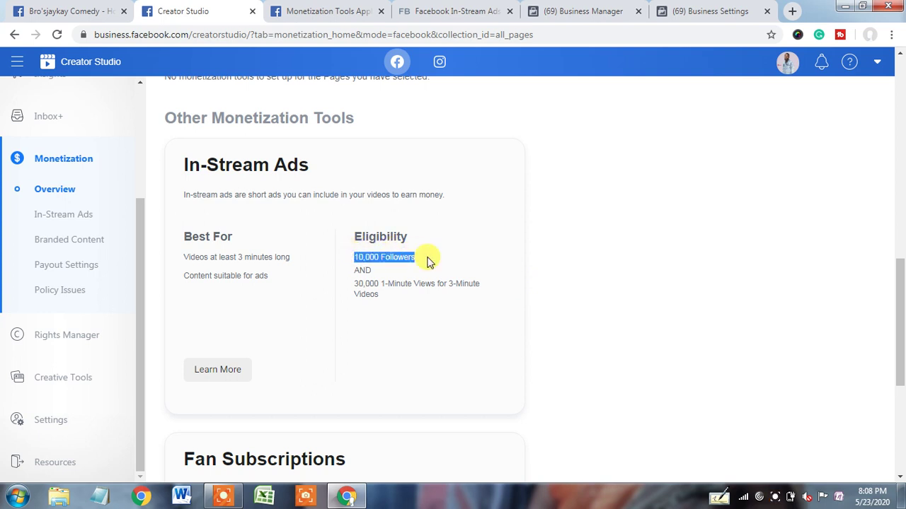
{"action": "left_click", "coordinate": [355, 284]}
{"action": "left_click_drag", "start_coordinate": [355, 284], "coordinate": [437, 297]}
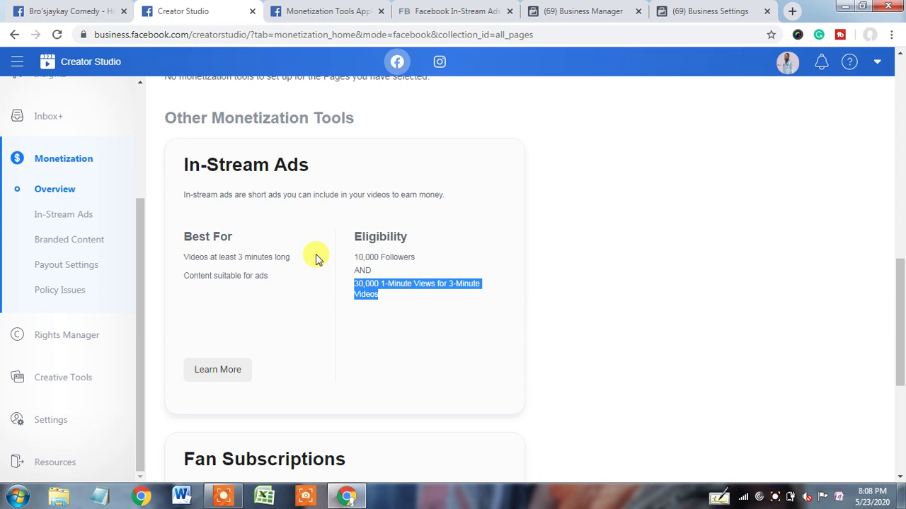
- Open the monetization policy issues for the Bro'sjaykay Comedy Page and check its recent violations
{"action": "left_click", "coordinate": [51, 297]}
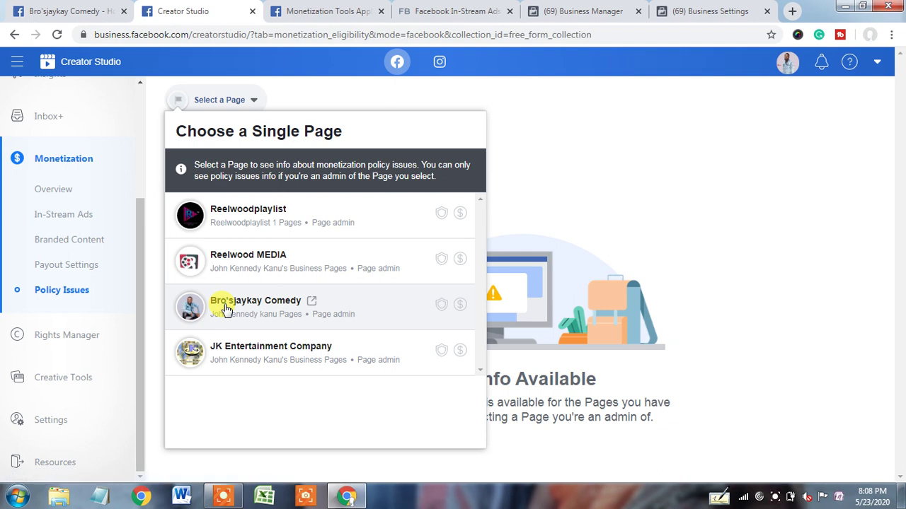
{"action": "left_click", "coordinate": [227, 306]}
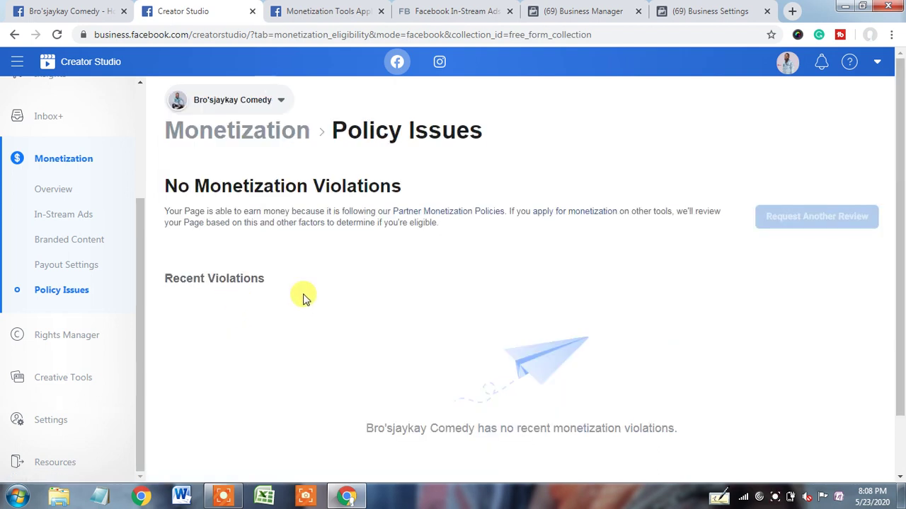
{"action": "left_click_drag", "start_coordinate": [153, 278], "coordinate": [275, 282]}
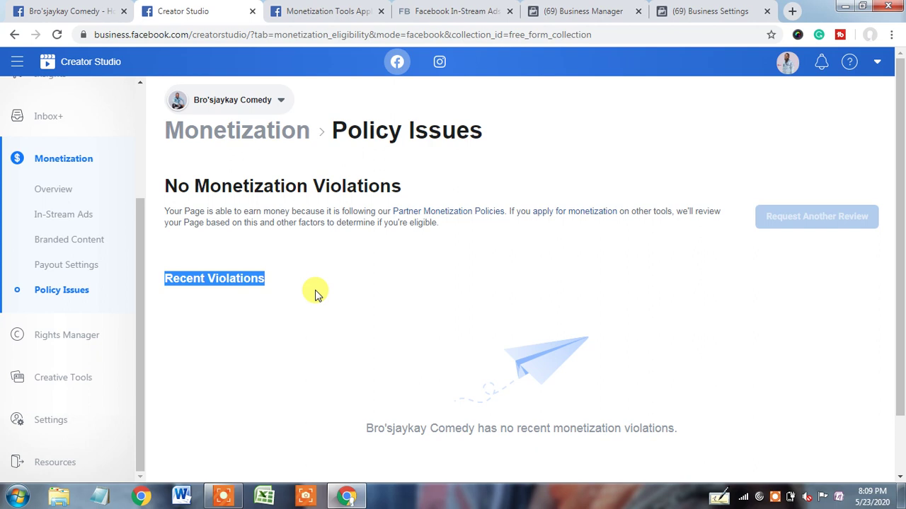
- Check the Page Quality of the Bro'sjaykay Comedy Page on Facebook, and return to the Page's home
{"action": "left_click", "coordinate": [78, 10]}
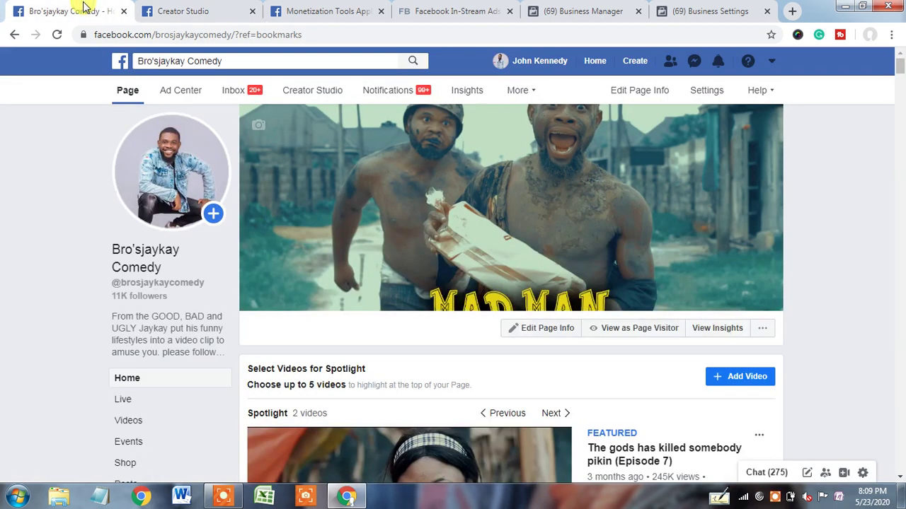
{"action": "left_click", "coordinate": [530, 92]}
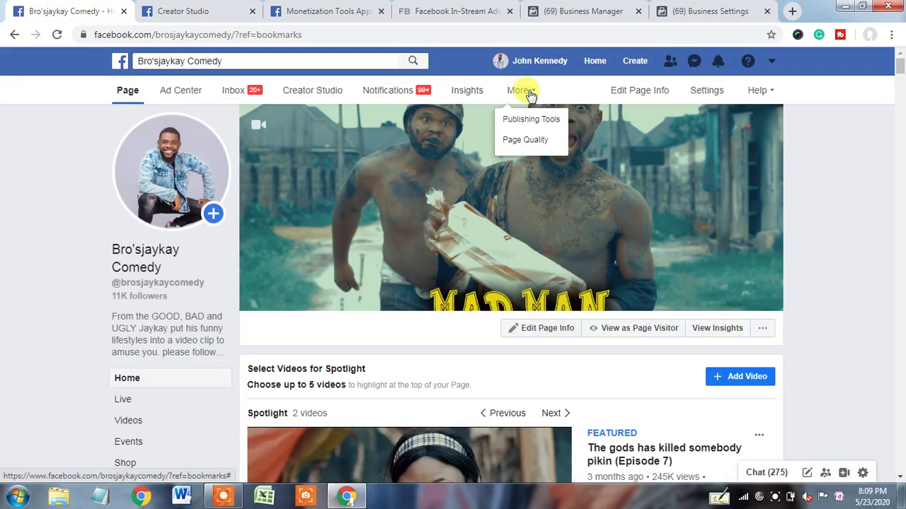
{"action": "left_click", "coordinate": [532, 141]}
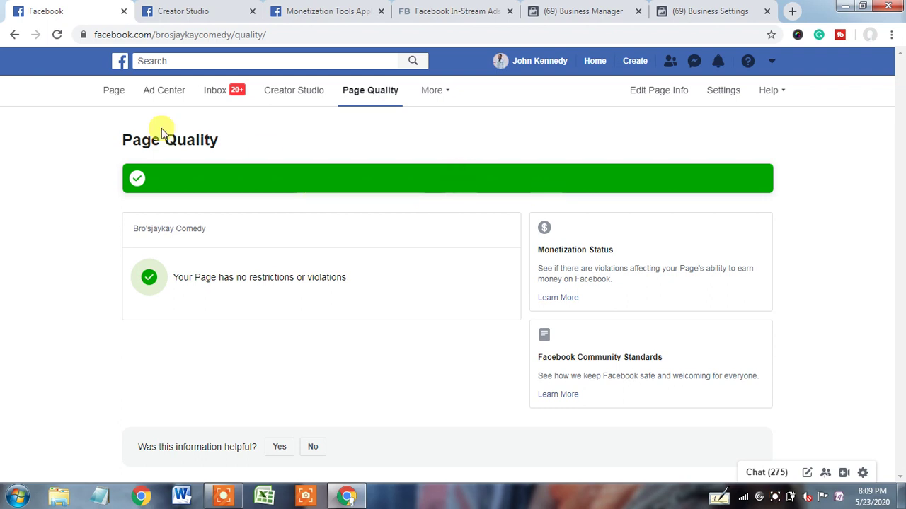
{"action": "left_click", "coordinate": [114, 92]}
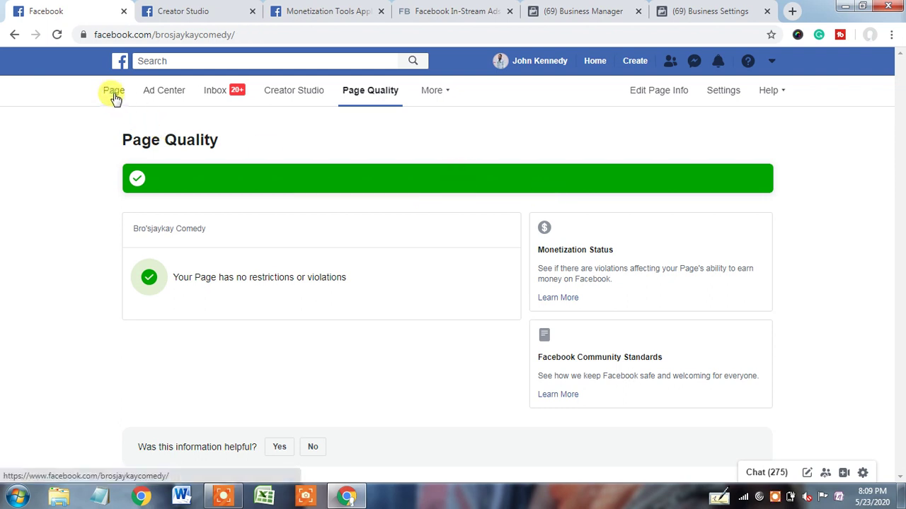
- Compare the Page's policy issues in Creator Studio with its status and eligibility message in the Facebook for Creators monetization tool
{"action": "left_click", "coordinate": [213, 9]}
{"action": "left_click", "coordinate": [306, 5]}
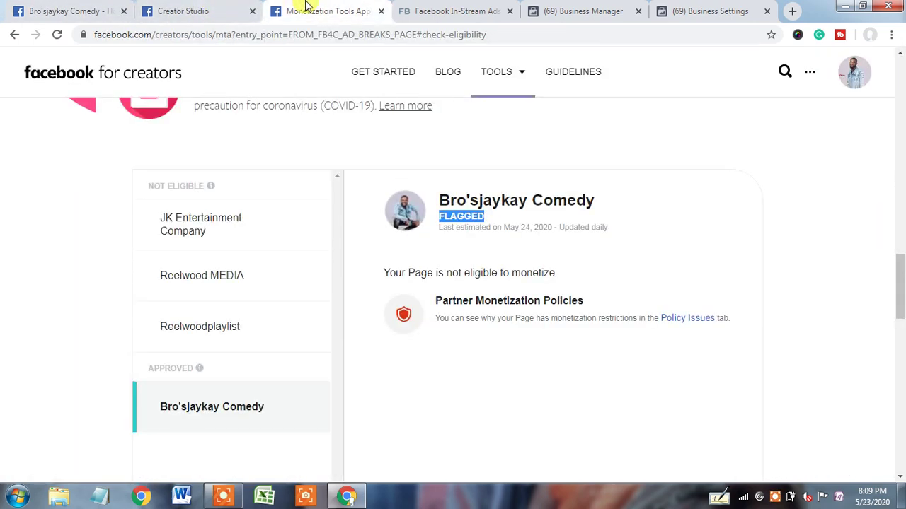
{"action": "left_click", "coordinate": [177, 5]}
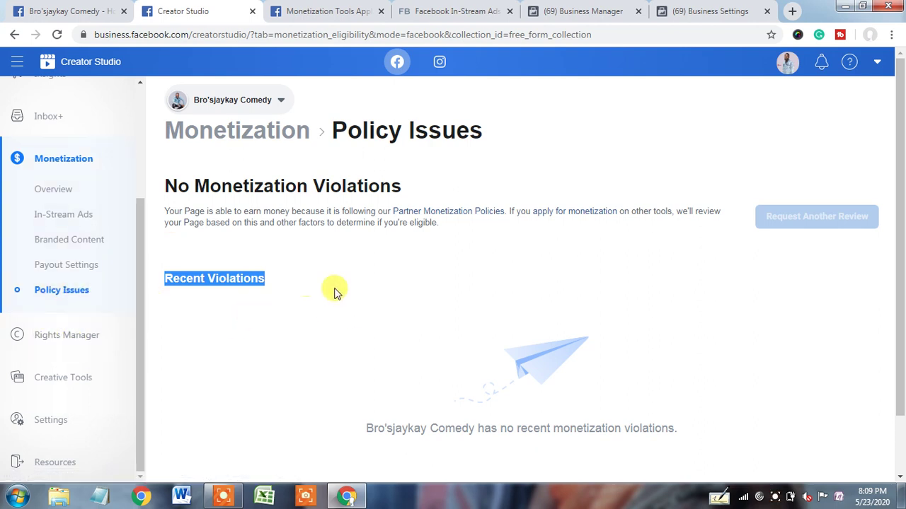
{"action": "left_click", "coordinate": [316, 11]}
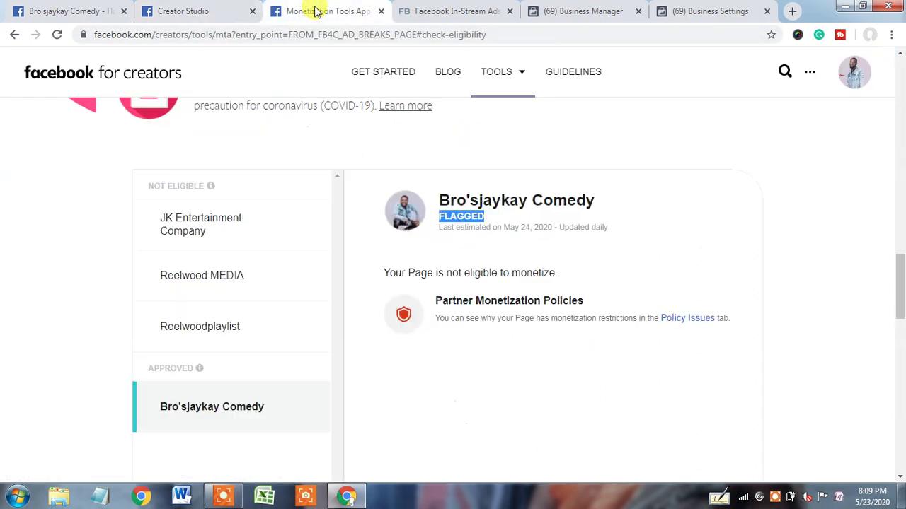
{"action": "left_click", "coordinate": [465, 246]}
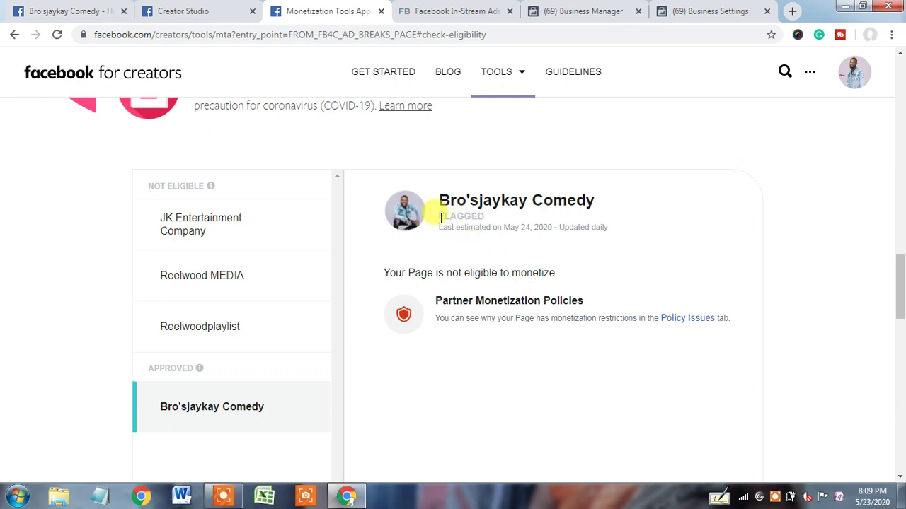
{"action": "left_click_drag", "start_coordinate": [440, 218], "coordinate": [496, 218]}
{"action": "left_click_drag", "start_coordinate": [386, 274], "coordinate": [514, 283]}
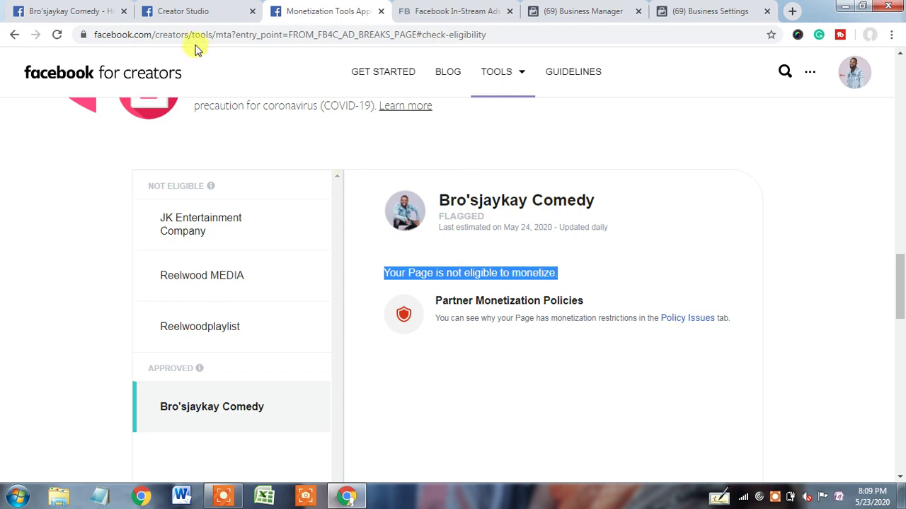
- Return to the Page's policy issues in Creator Studio and highlight the Partner Monetization Policies mention
{"action": "left_click", "coordinate": [89, 7]}
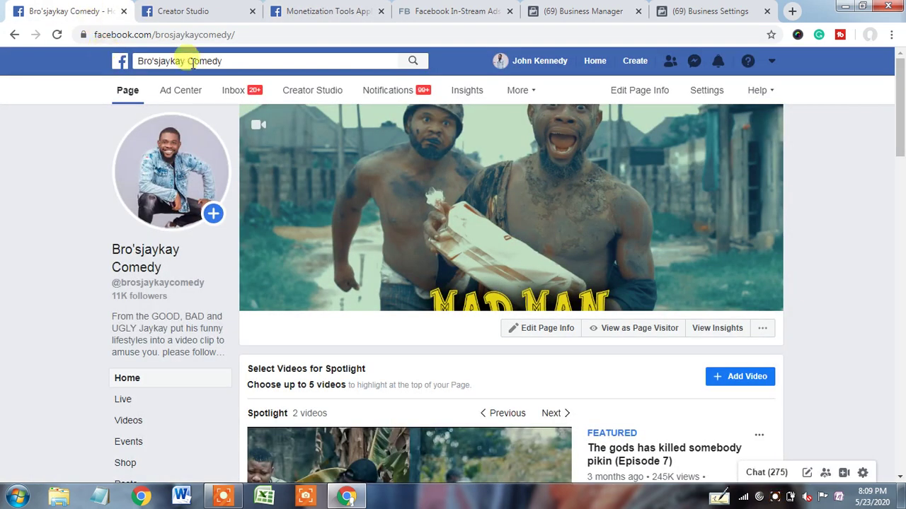
{"action": "left_click", "coordinate": [190, 11]}
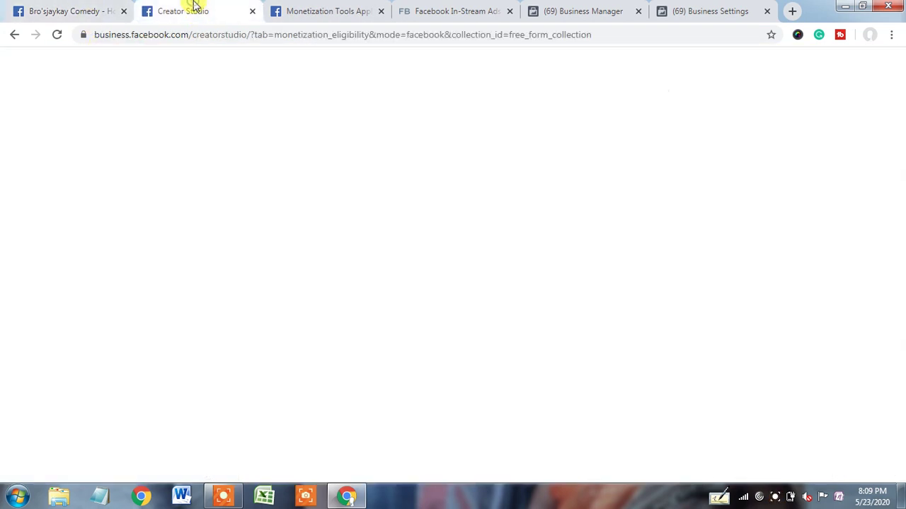
{"action": "left_click", "coordinate": [213, 298]}
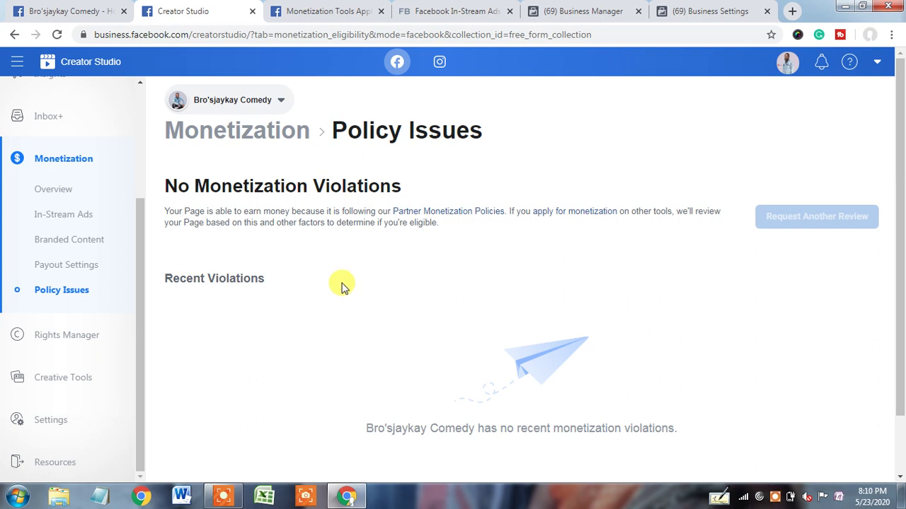
{"action": "left_click_drag", "start_coordinate": [392, 213], "coordinate": [521, 212]}
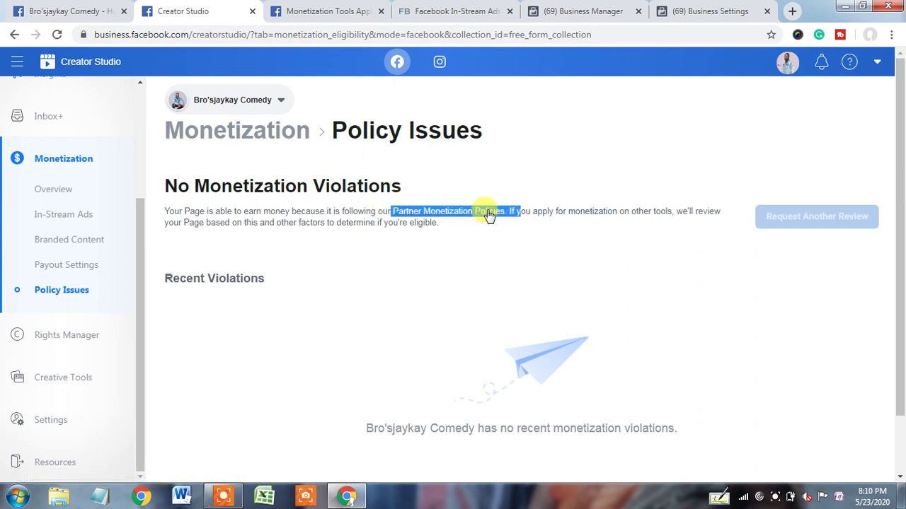
- Examine the eligibility message and the Partner Monetization Policies notice for Bro'sjaykay Comedy in the Facebook for Creators tool
{"action": "left_click", "coordinate": [311, 11]}
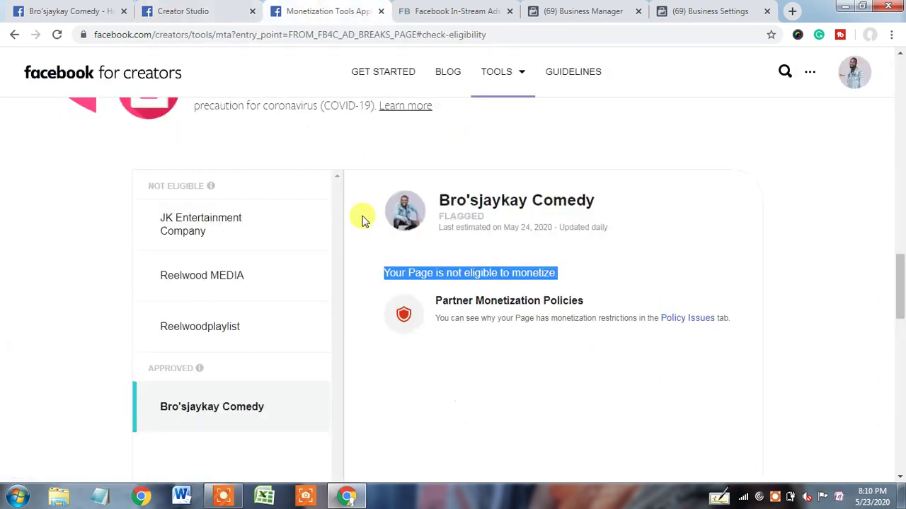
{"action": "left_click", "coordinate": [527, 262]}
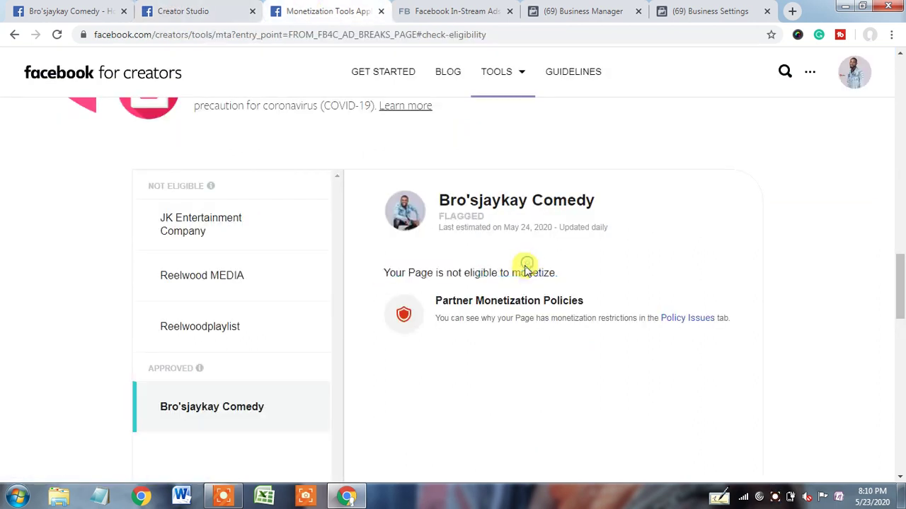
{"action": "triple_click", "coordinate": [556, 298]}
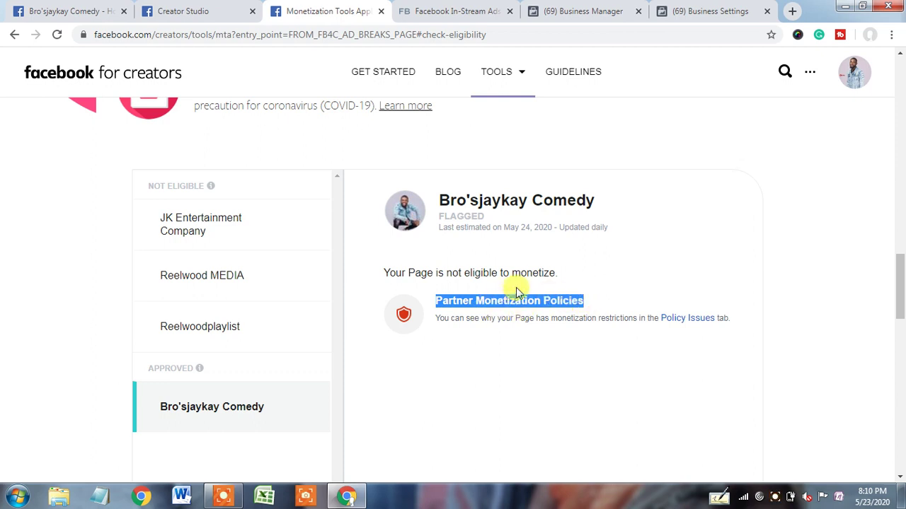
{"action": "left_click_drag", "start_coordinate": [386, 272], "coordinate": [599, 280]}
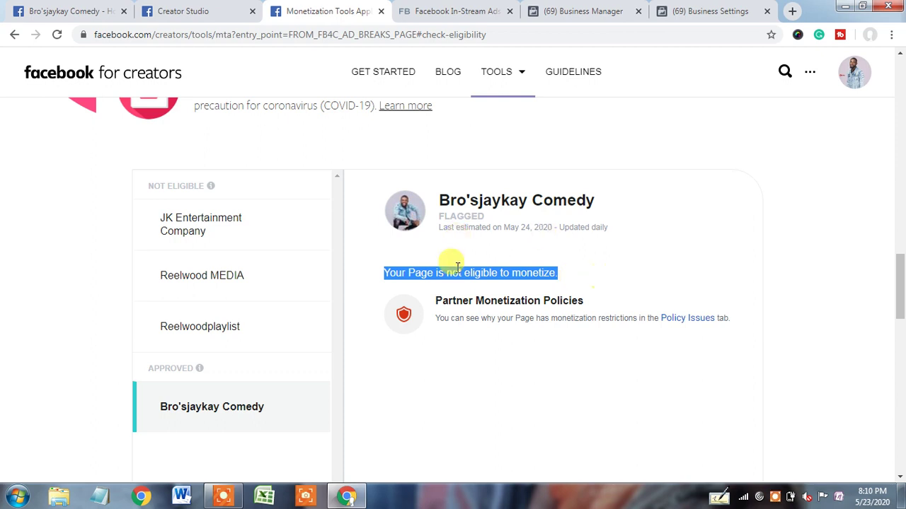
{"action": "left_click_drag", "start_coordinate": [434, 300], "coordinate": [609, 306]}
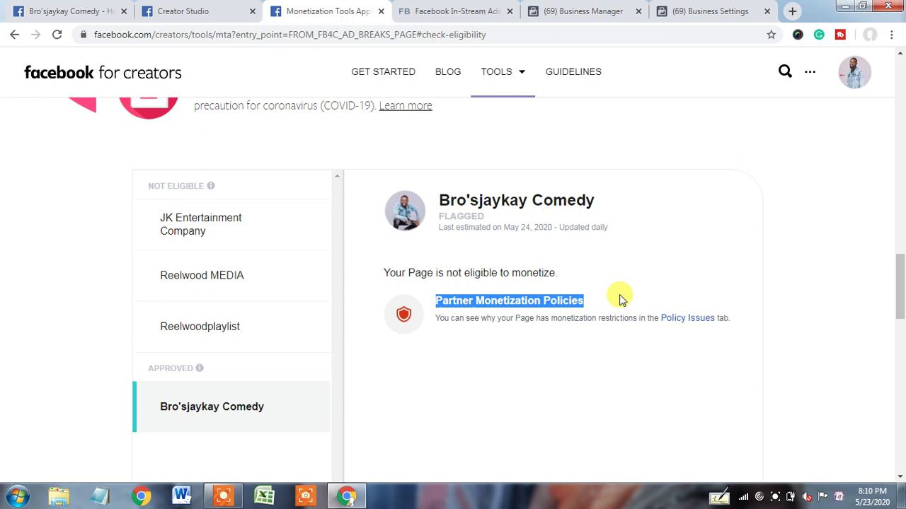
{"action": "left_click", "coordinate": [627, 291]}
{"action": "left_click_drag", "start_coordinate": [432, 301], "coordinate": [610, 300]}
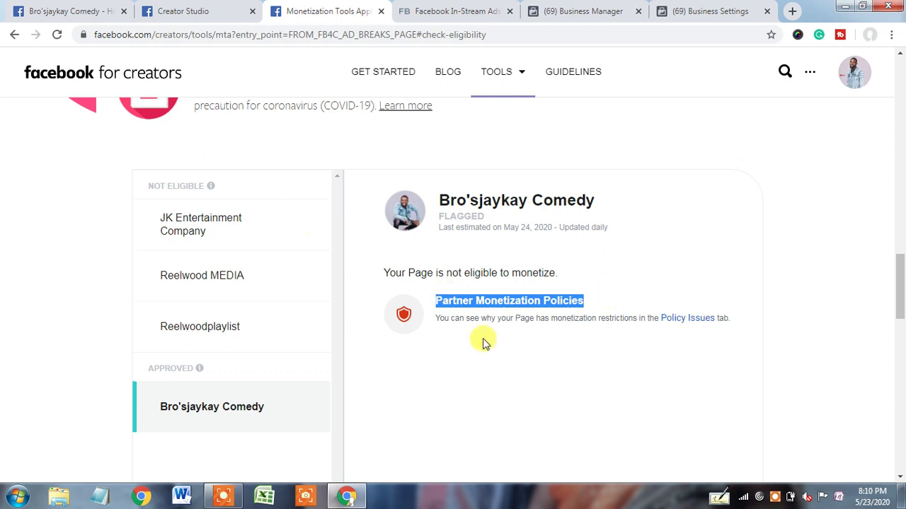
- Open the Content Library posts in Creator Studio and look through the Page's videos, their monetization icons and distribution scores
{"action": "left_click", "coordinate": [202, 9]}
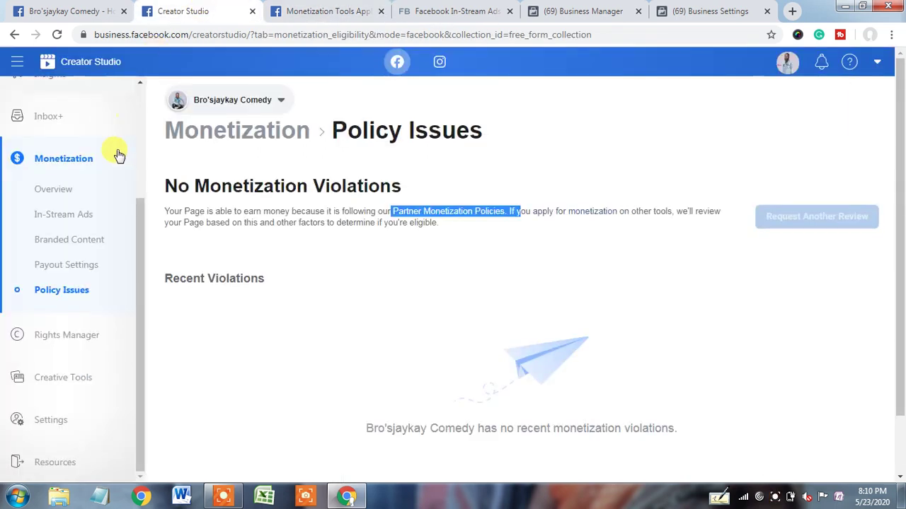
{"action": "left_click_drag", "start_coordinate": [141, 225], "coordinate": [137, 95]}
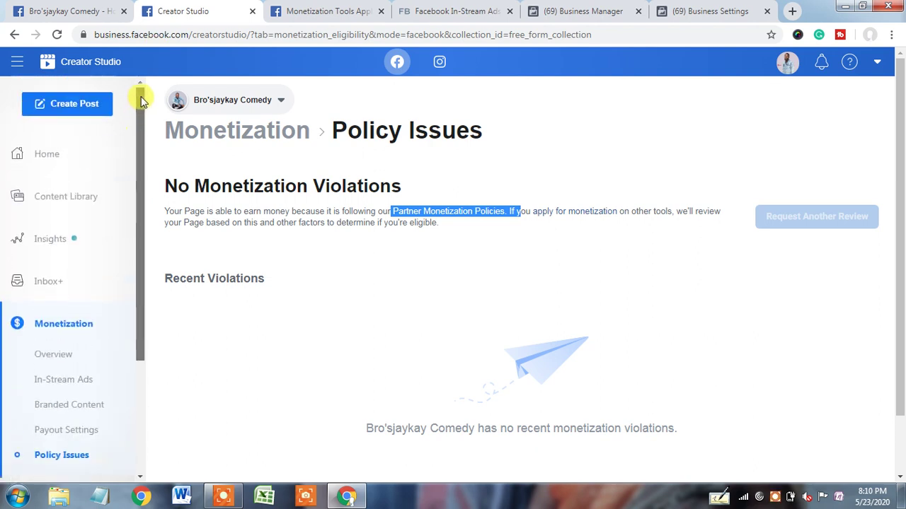
{"action": "left_click", "coordinate": [63, 200]}
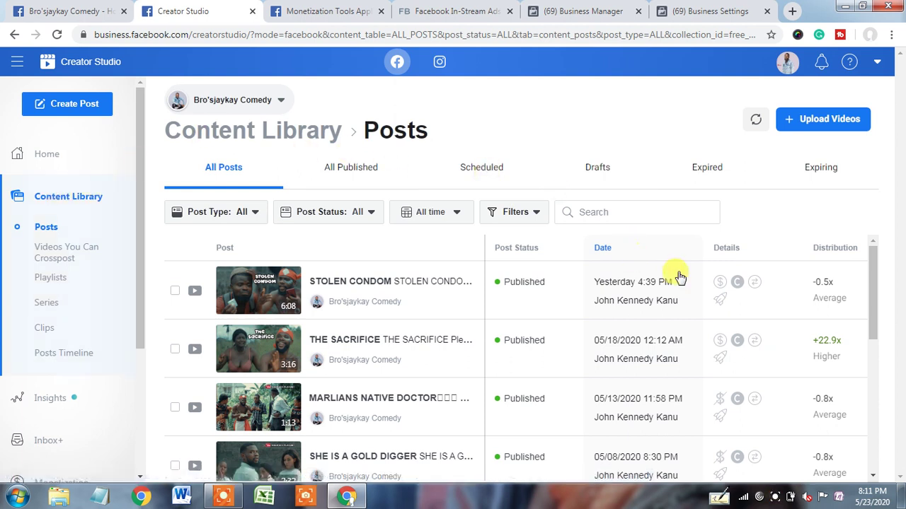
{"action": "left_click_drag", "start_coordinate": [872, 268], "coordinate": [497, 213]}
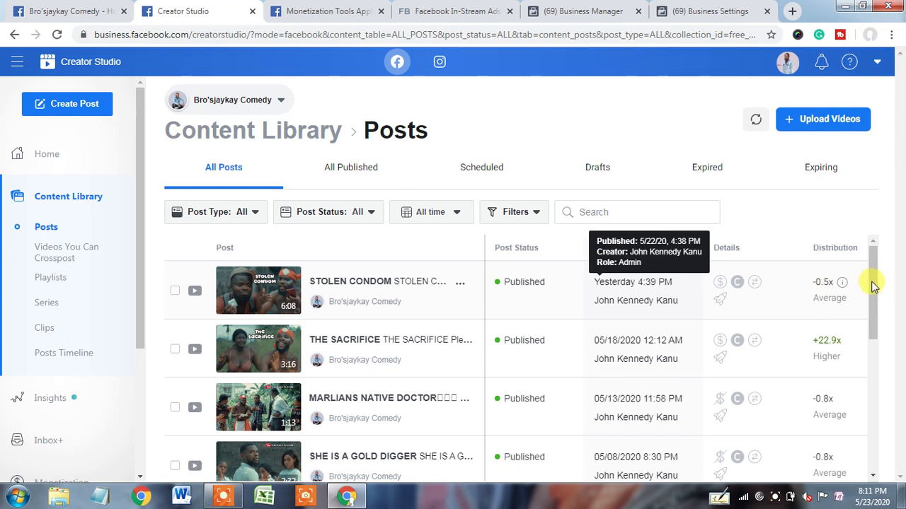
{"action": "left_click_drag", "start_coordinate": [874, 283], "coordinate": [874, 352]}
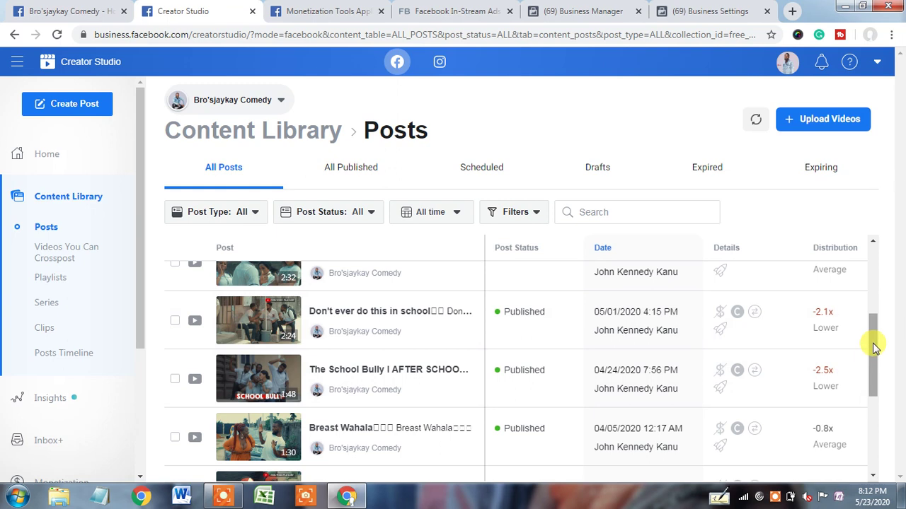
{"action": "left_click_drag", "start_coordinate": [875, 347], "coordinate": [877, 401]}
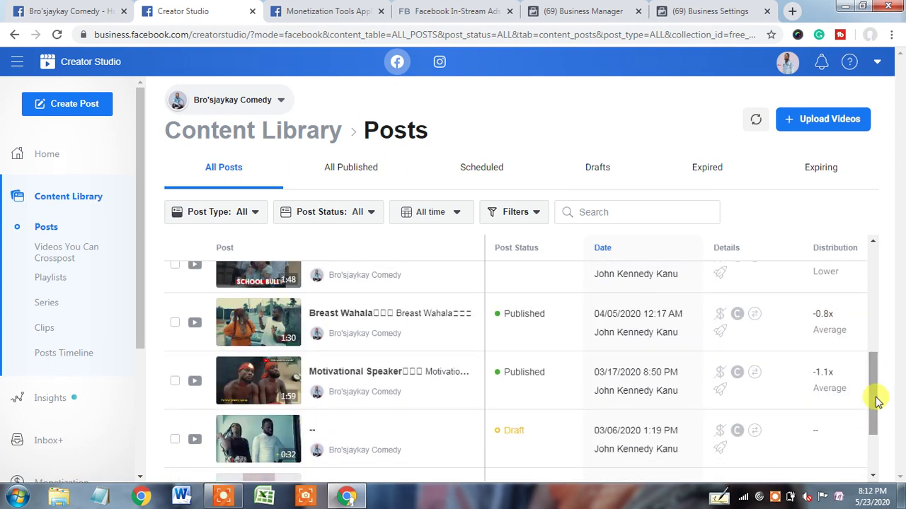
{"action": "left_click_drag", "start_coordinate": [873, 382], "coordinate": [874, 457]}
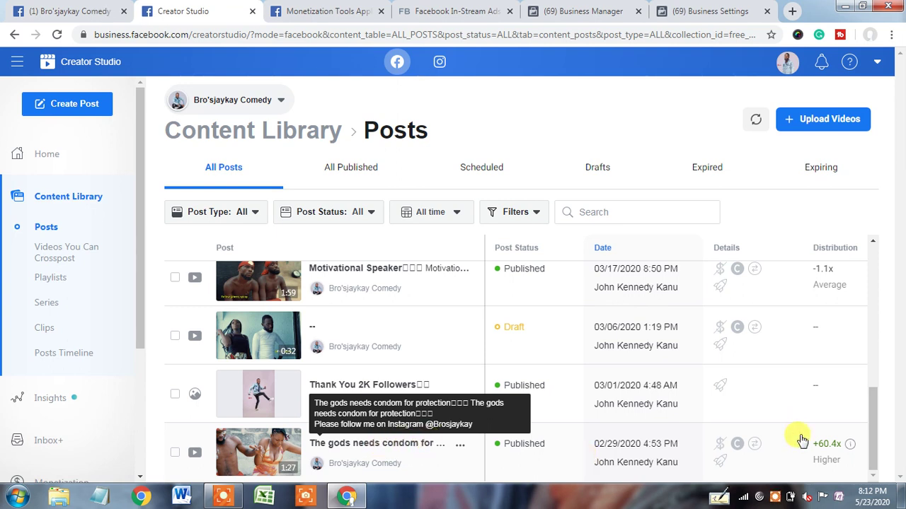
{"action": "left_click_drag", "start_coordinate": [874, 436], "coordinate": [877, 485]}
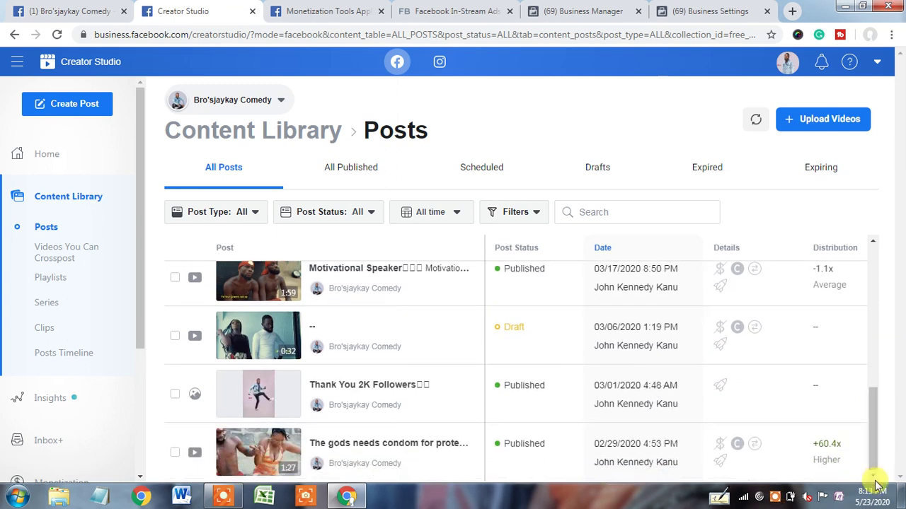
{"action": "left_click_drag", "start_coordinate": [878, 440], "coordinate": [876, 372]}
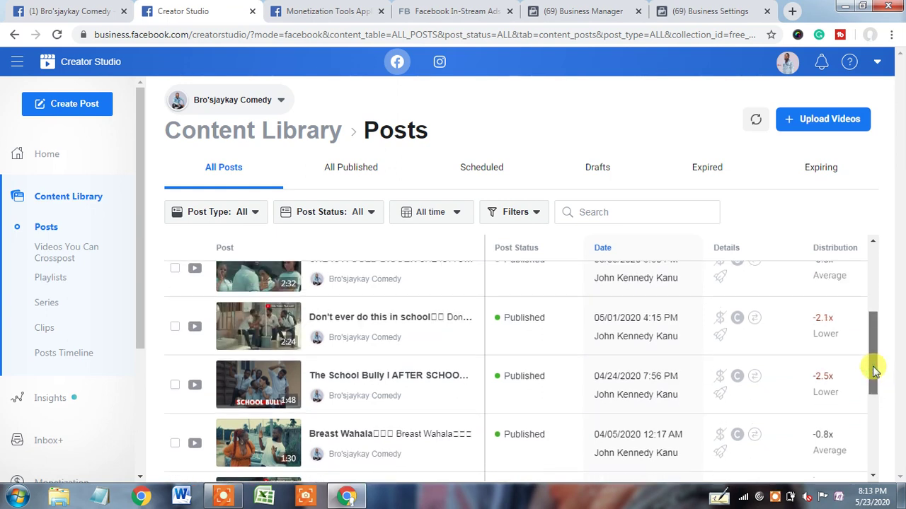
- Review the full list of Content Library posts, checking each video's monetization icons, publish date and distribution score
{"action": "scroll", "coordinate": [875, 360], "scroll_direction": "up", "scroll_amount": 1}
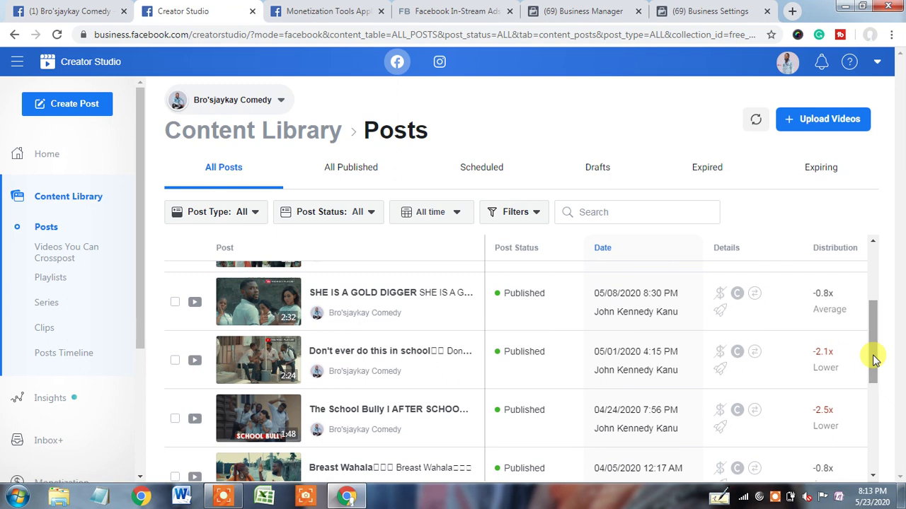
{"action": "left_click_drag", "start_coordinate": [874, 360], "coordinate": [874, 355]}
{"action": "scroll", "coordinate": [874, 344], "scroll_direction": "up", "scroll_amount": 1}
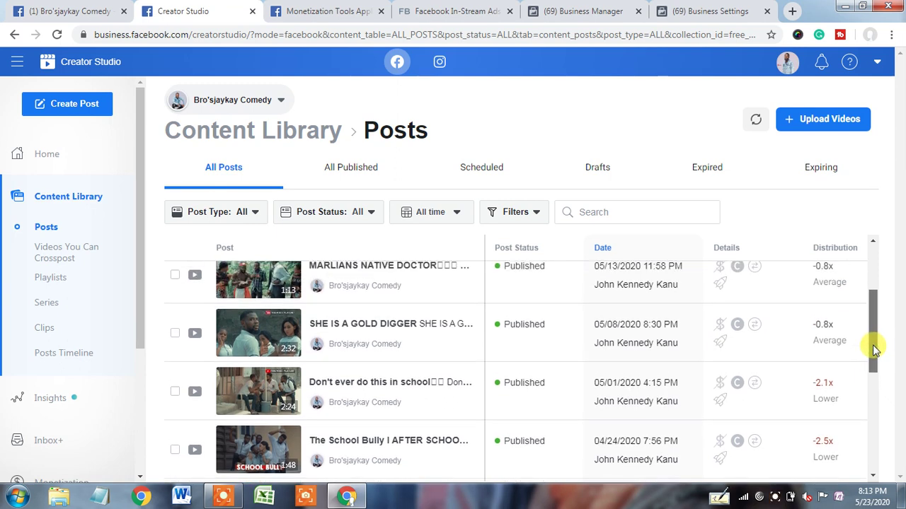
{"action": "scroll", "coordinate": [874, 340], "scroll_direction": "up", "scroll_amount": 1}
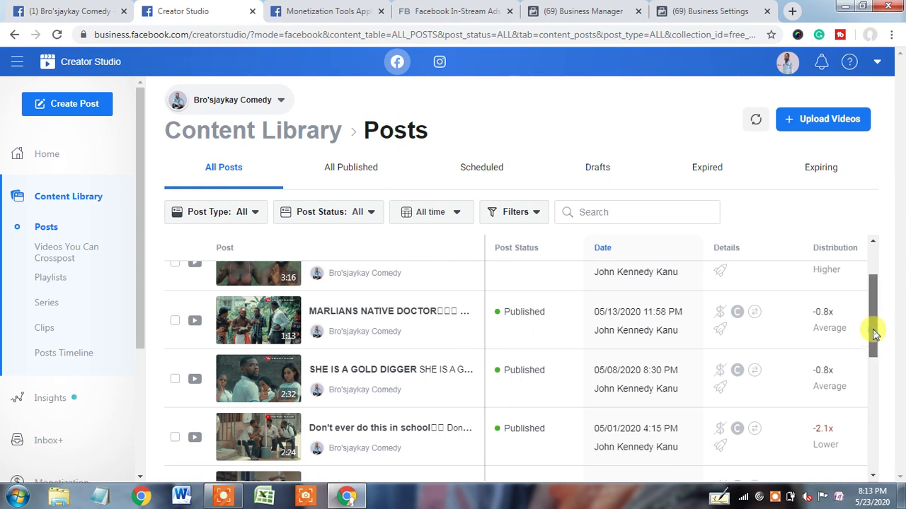
{"action": "scroll", "coordinate": [873, 319], "scroll_direction": "up", "scroll_amount": 1}
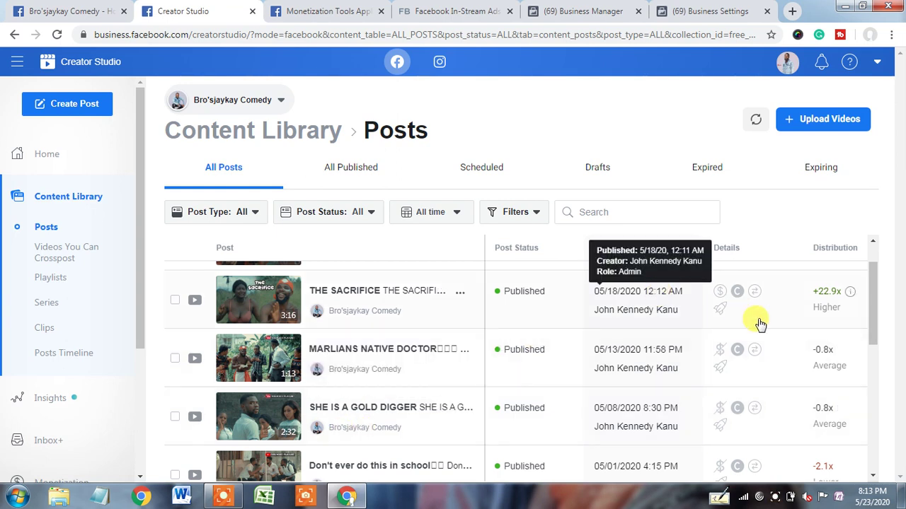
{"action": "left_click_drag", "start_coordinate": [871, 300], "coordinate": [877, 243]}
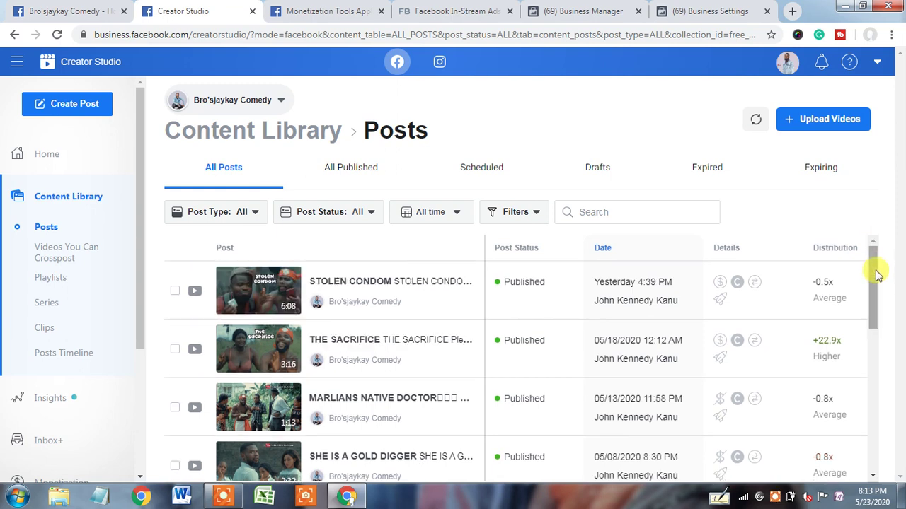
{"action": "left_click_drag", "start_coordinate": [875, 280], "coordinate": [881, 449]}
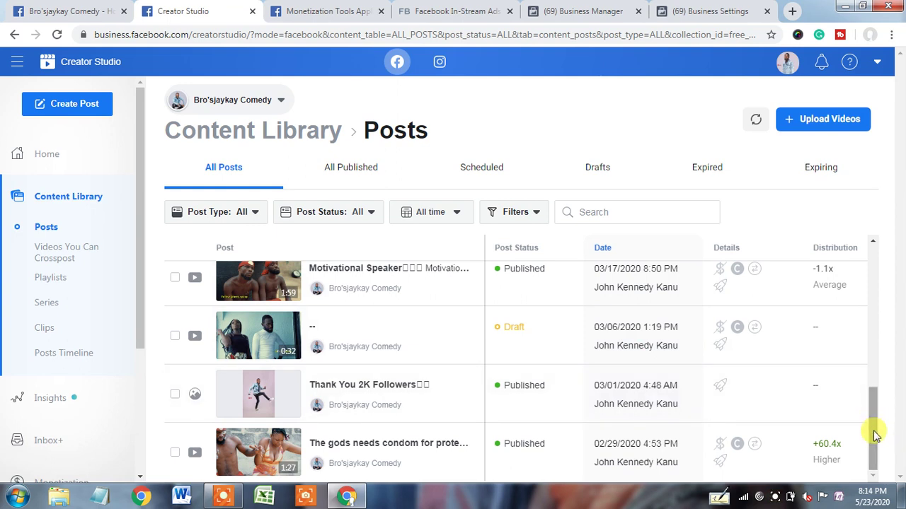
{"action": "left_click_drag", "start_coordinate": [875, 436], "coordinate": [873, 247]}
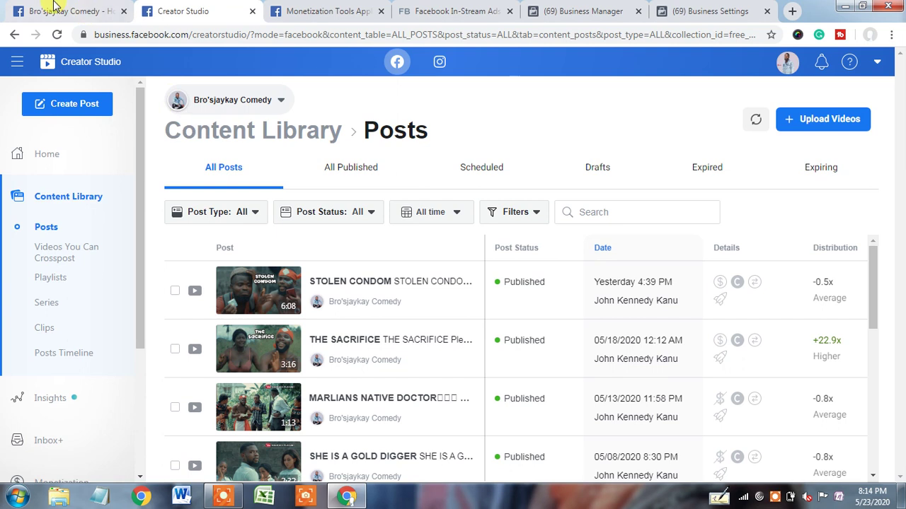
- Switch to the Bro'sjaykay Comedy Page and look through its home content down to the posts, dismissing the chat pop-ups
{"action": "left_click", "coordinate": [32, 10]}
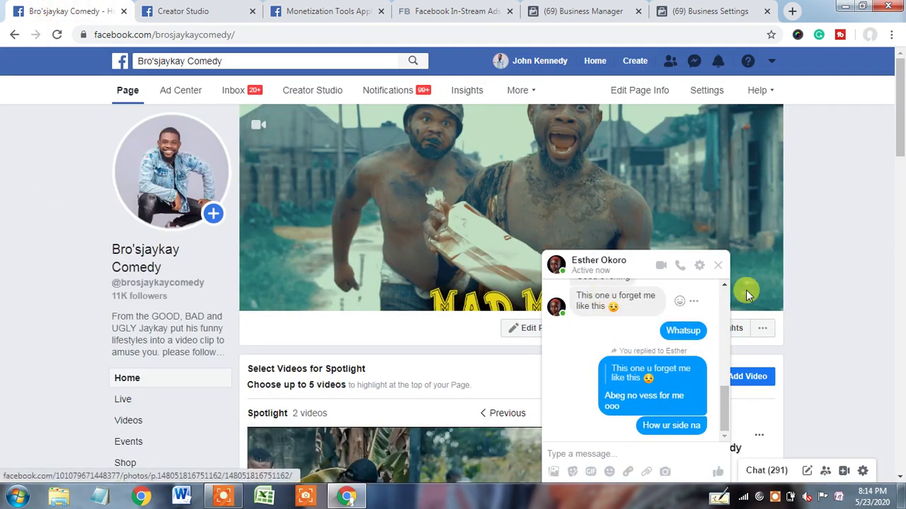
{"action": "left_click", "coordinate": [717, 265]}
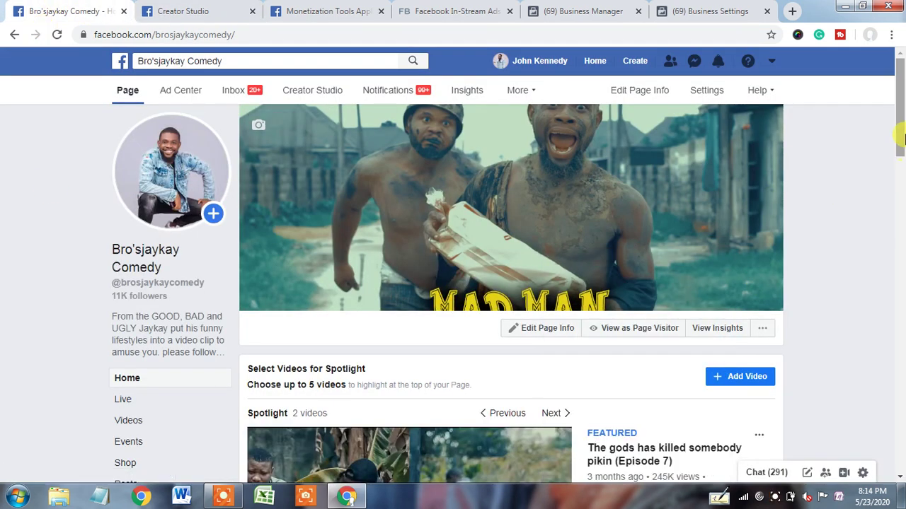
{"action": "left_click_drag", "start_coordinate": [903, 153], "coordinate": [903, 445]}
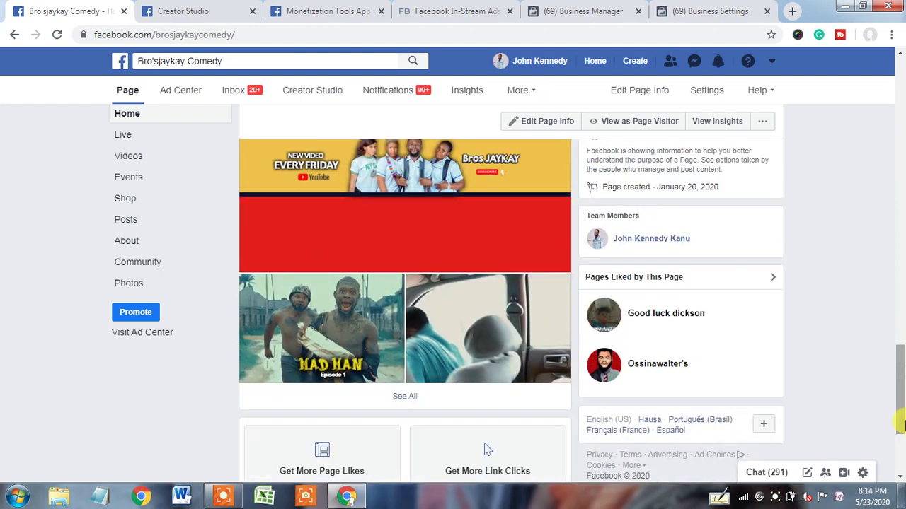
{"action": "left_click_drag", "start_coordinate": [902, 343], "coordinate": [903, 412]}
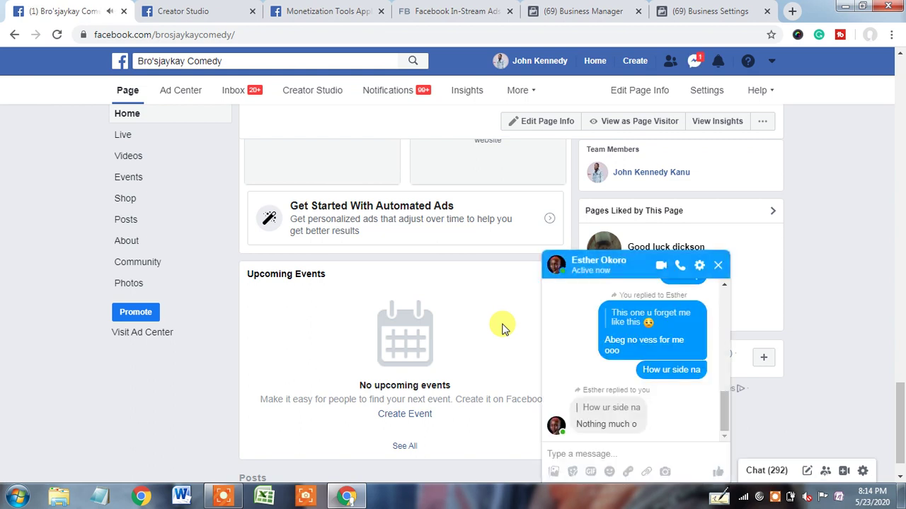
{"action": "left_click", "coordinate": [720, 268]}
{"action": "left_click_drag", "start_coordinate": [903, 401], "coordinate": [903, 425]}
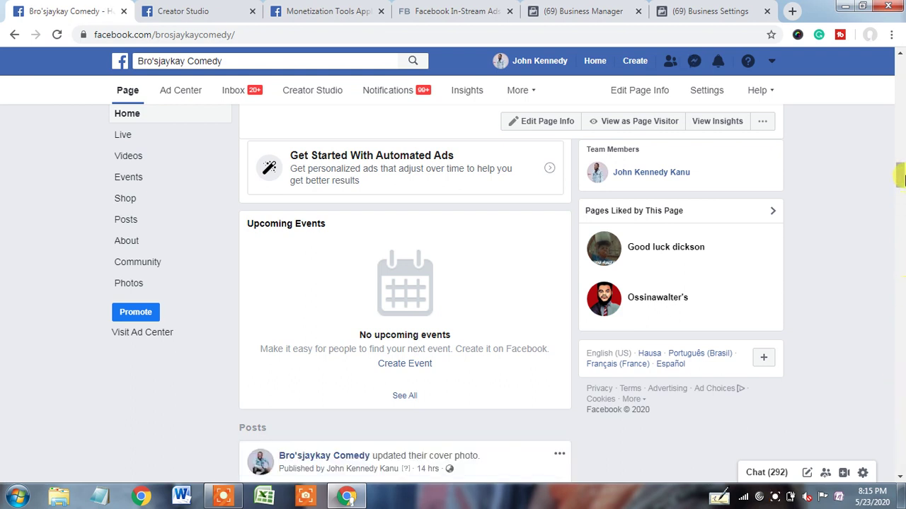
{"action": "left_click_drag", "start_coordinate": [900, 180], "coordinate": [900, 74]}
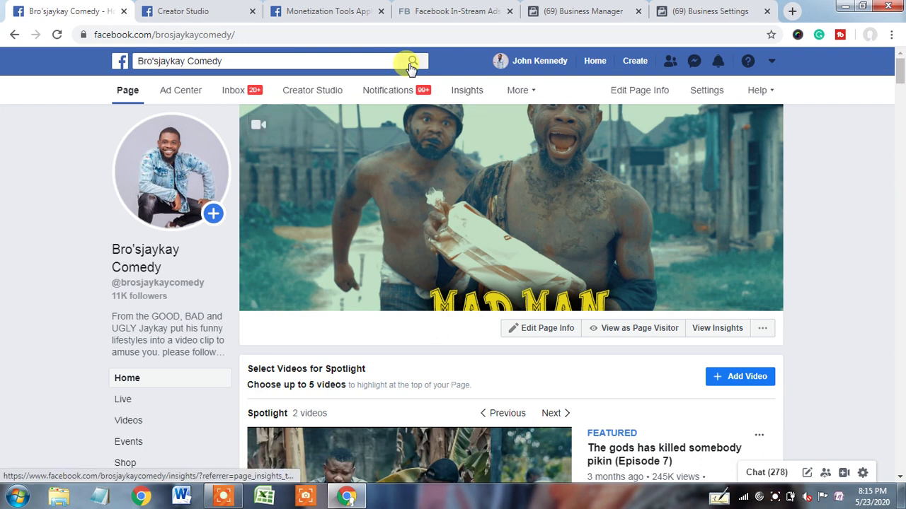
- Return to the Facebook for Creators monetization tool and highlight the Page's eligibility message
{"action": "left_click", "coordinate": [359, 11]}
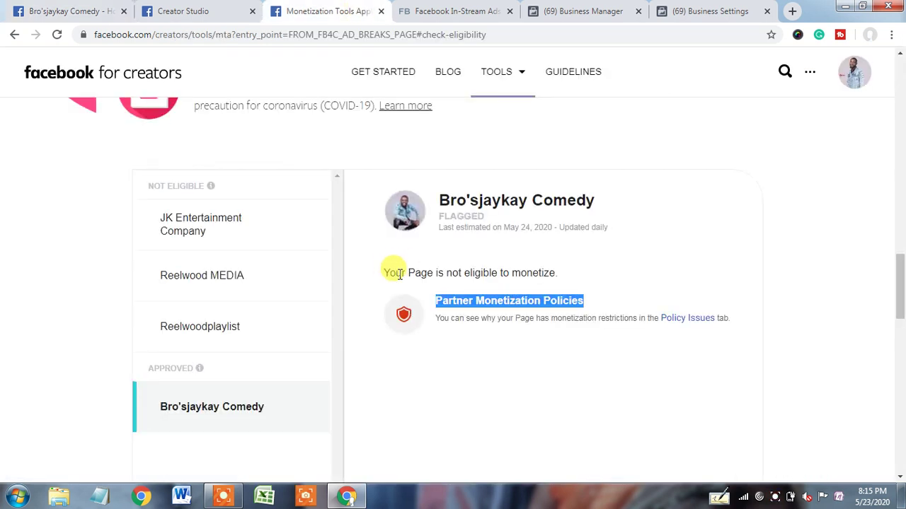
{"action": "left_click_drag", "start_coordinate": [385, 273], "coordinate": [572, 278]}
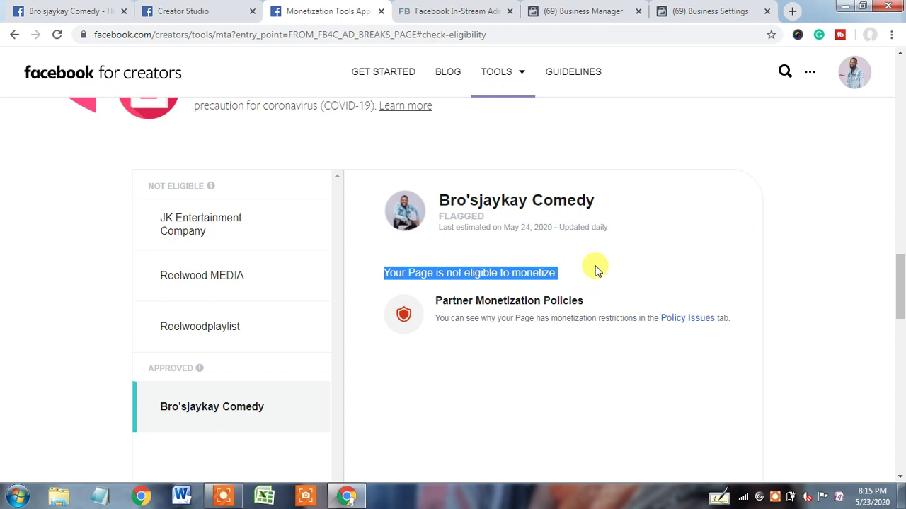
{"action": "left_click", "coordinate": [534, 251]}
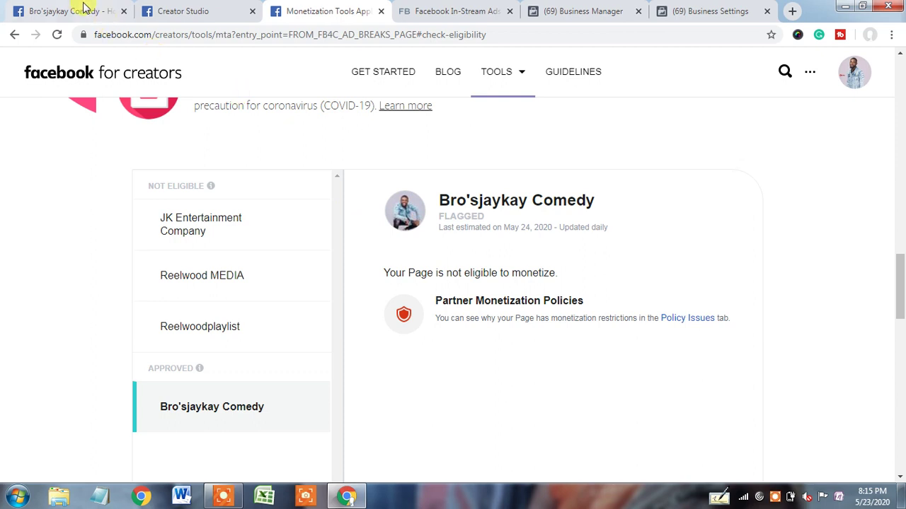
- Find the Page Transparency section on the Bro'sjaykay Comedy Page and highlight the Page's creation date
{"action": "left_click", "coordinate": [84, 8]}
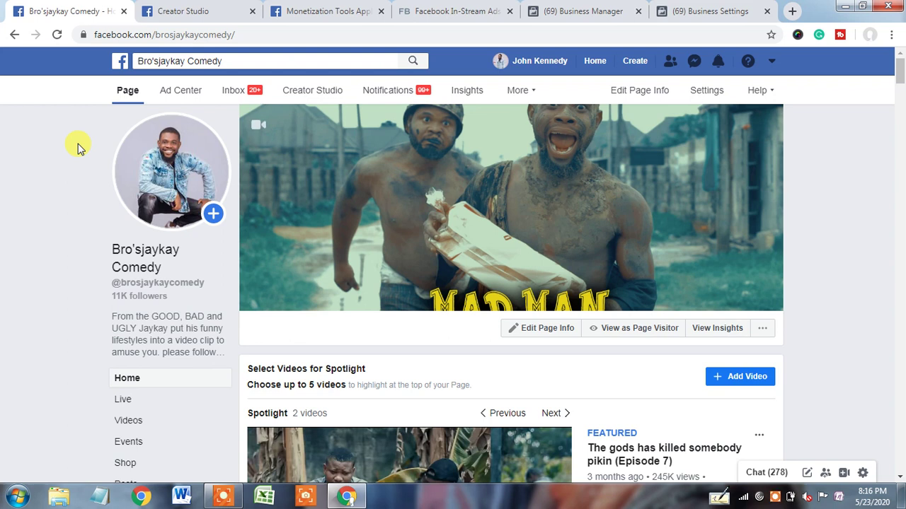
{"action": "left_click_drag", "start_coordinate": [898, 78], "coordinate": [900, 150]}
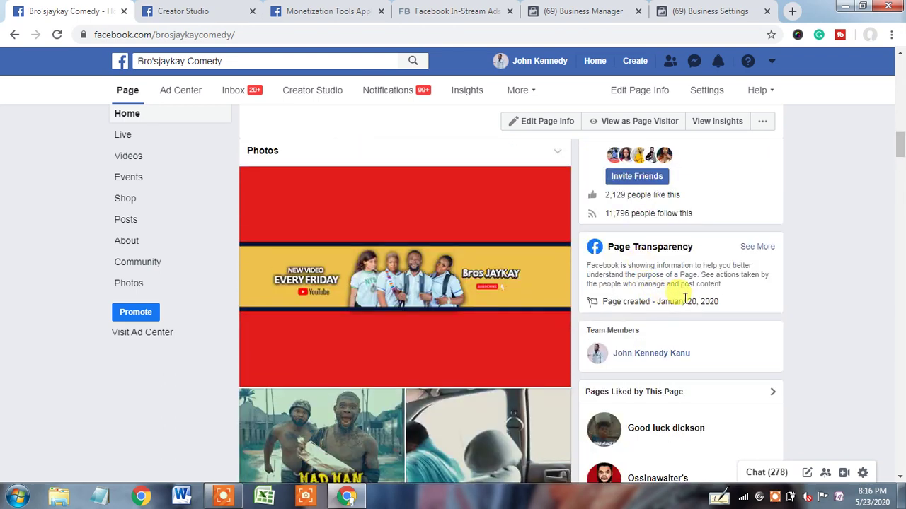
{"action": "left_click_drag", "start_coordinate": [657, 303], "coordinate": [698, 304]}
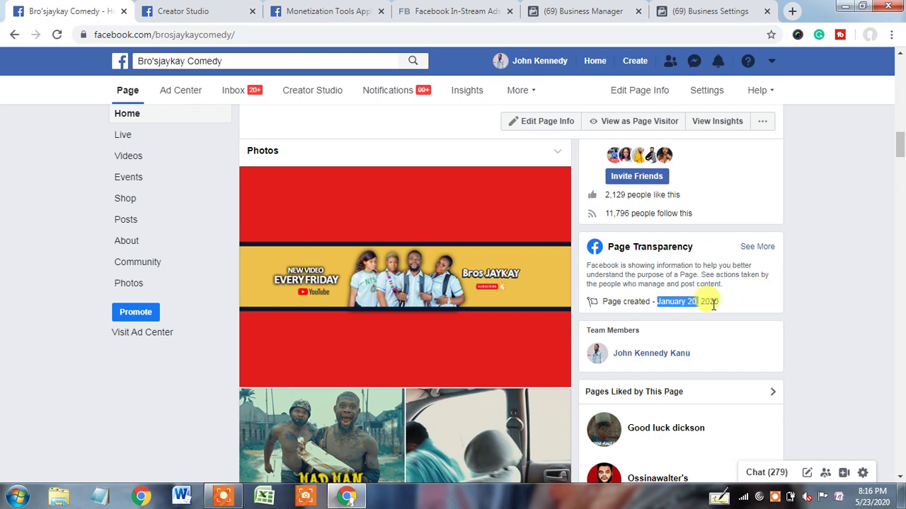
- Open the full Page Transparency details and highlight the primary country of the people who manage the Page
{"action": "left_click", "coordinate": [753, 251]}
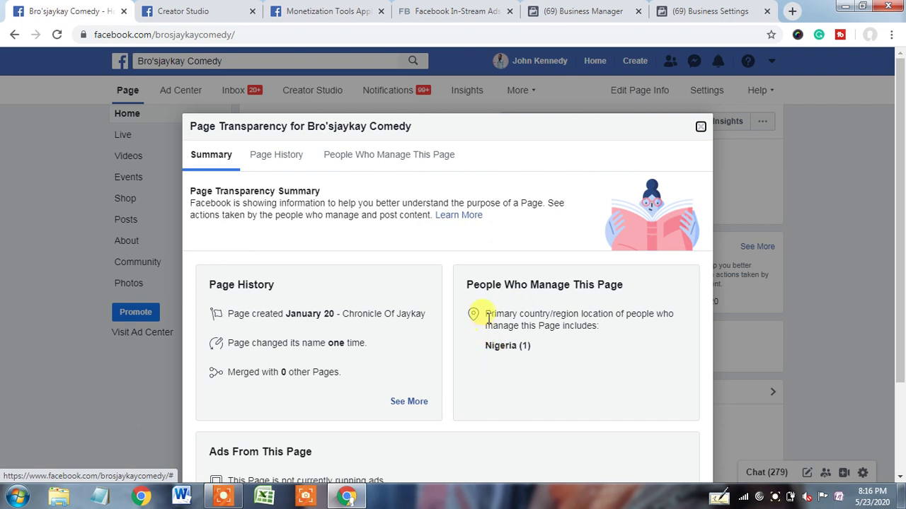
{"action": "left_click_drag", "start_coordinate": [487, 315], "coordinate": [623, 330]}
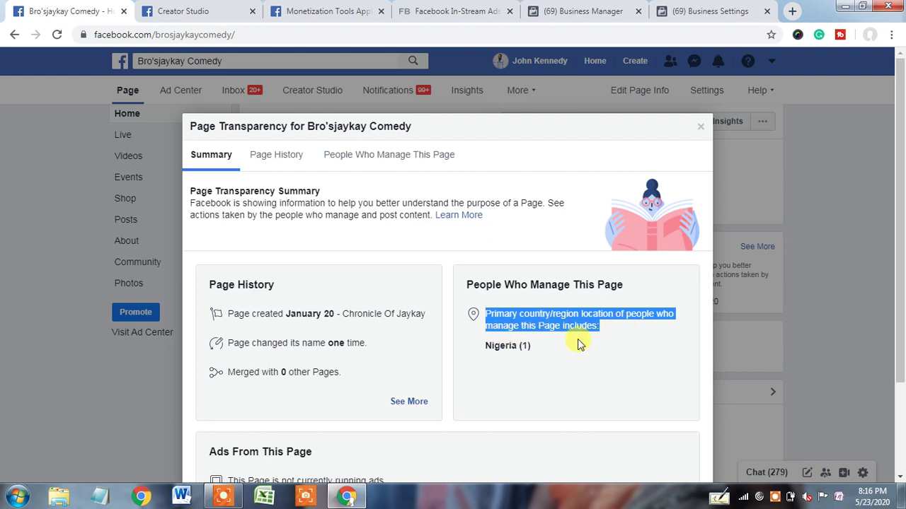
{"action": "left_click_drag", "start_coordinate": [488, 348], "coordinate": [531, 349]}
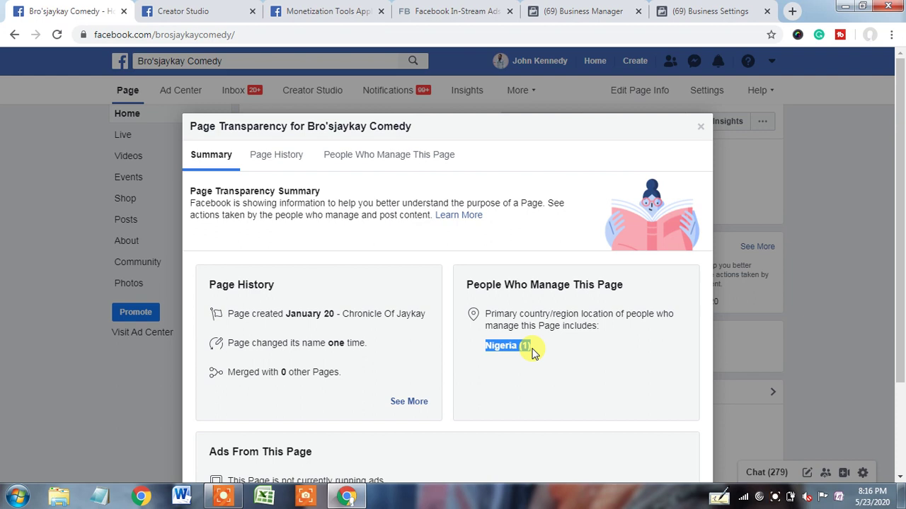
{"action": "left_click", "coordinate": [507, 348]}
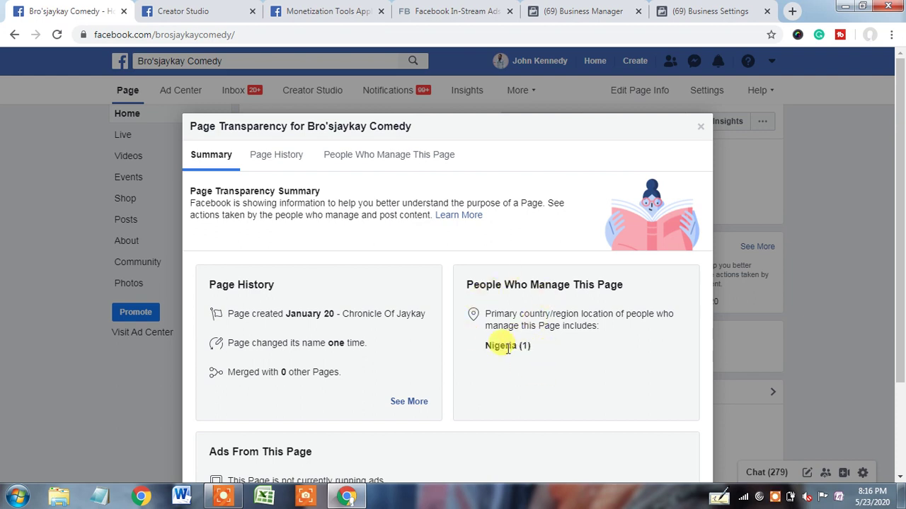
{"action": "left_click_drag", "start_coordinate": [486, 346], "coordinate": [535, 350]}
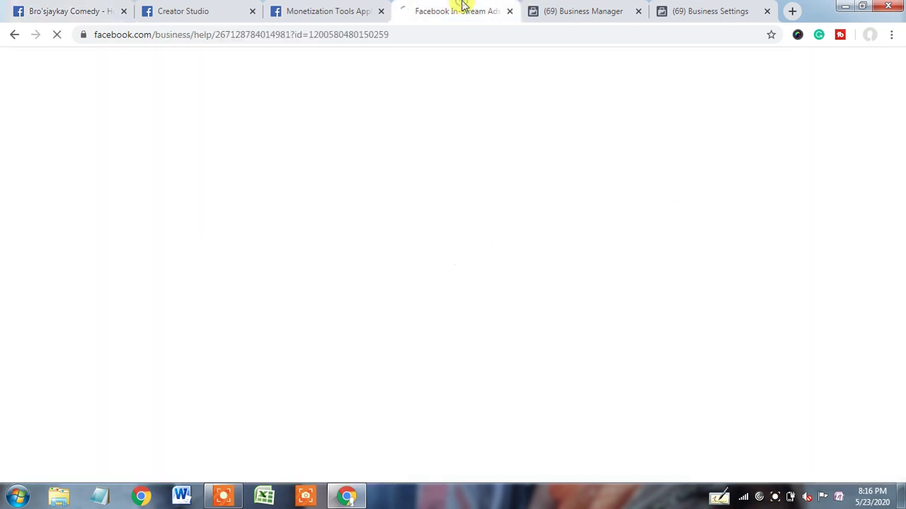
- Check the Facebook In-Stream Ads help article's current country availability list around the countries starting with N
{"action": "left_click", "coordinate": [464, 8]}
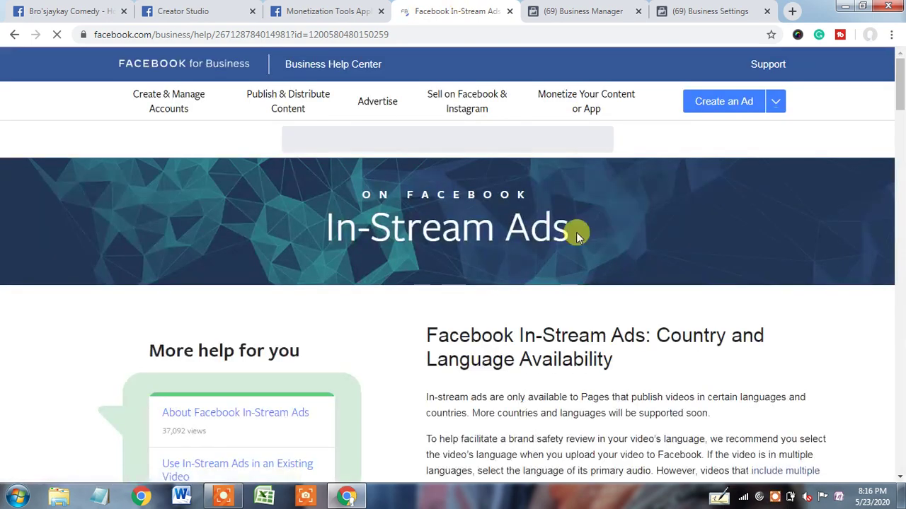
{"action": "left_click_drag", "start_coordinate": [901, 91], "coordinate": [901, 203]}
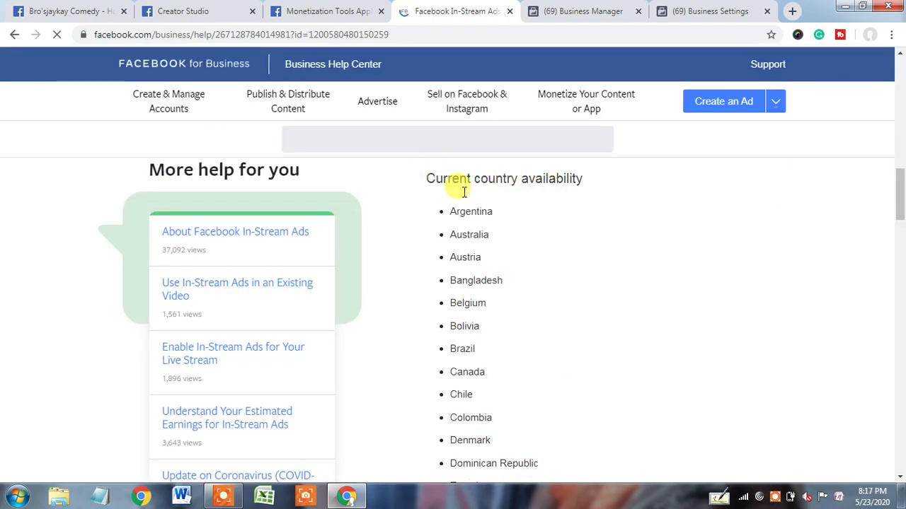
{"action": "left_click_drag", "start_coordinate": [903, 196], "coordinate": [903, 267]}
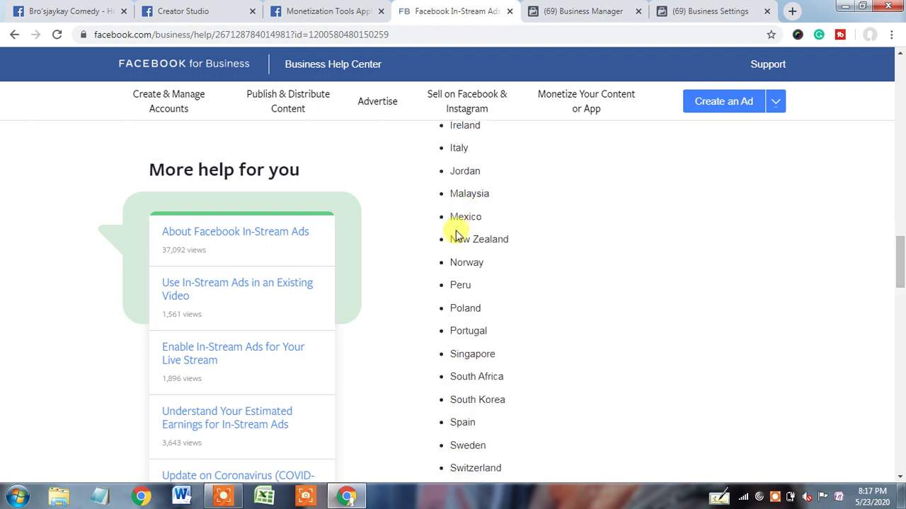
{"action": "left_click_drag", "start_coordinate": [450, 239], "coordinate": [472, 257]}
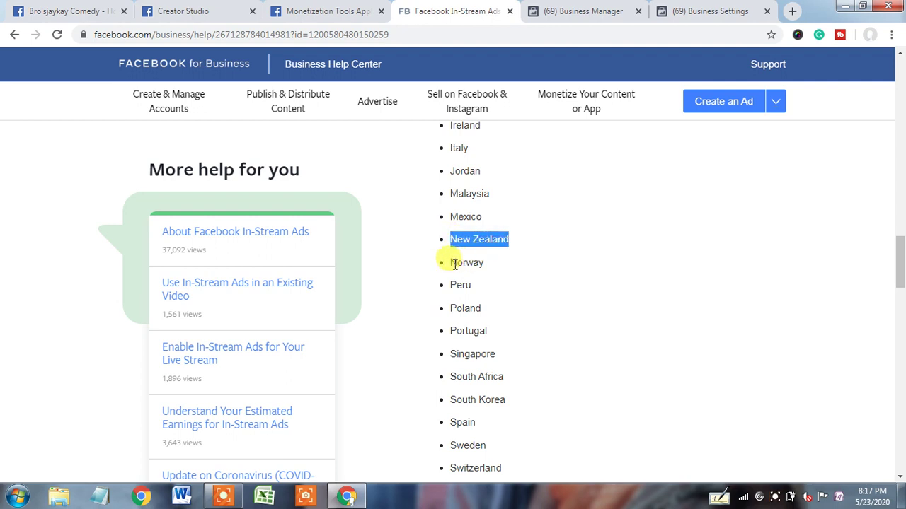
{"action": "left_click", "coordinate": [488, 265]}
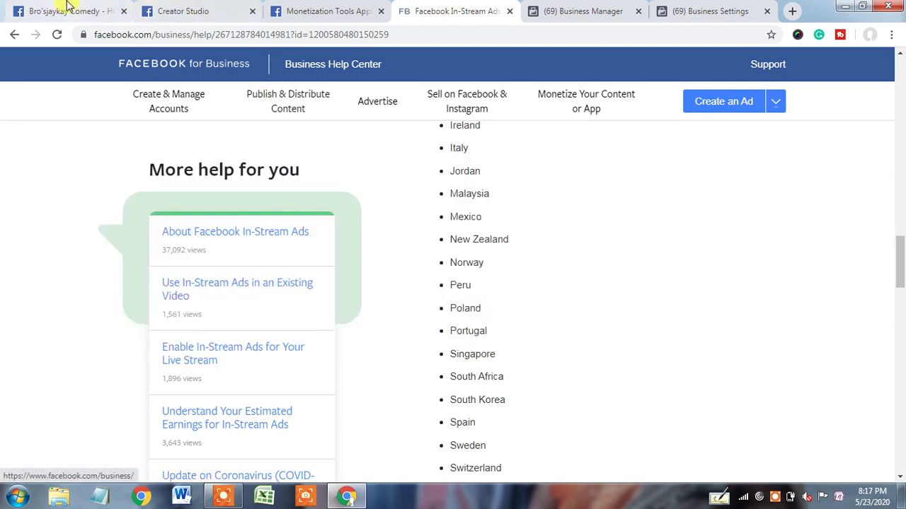
- Recheck the Page managers' country, and highlight Partner Monetization Policies in the Facebook for Creators tool
{"action": "left_click", "coordinate": [32, 10]}
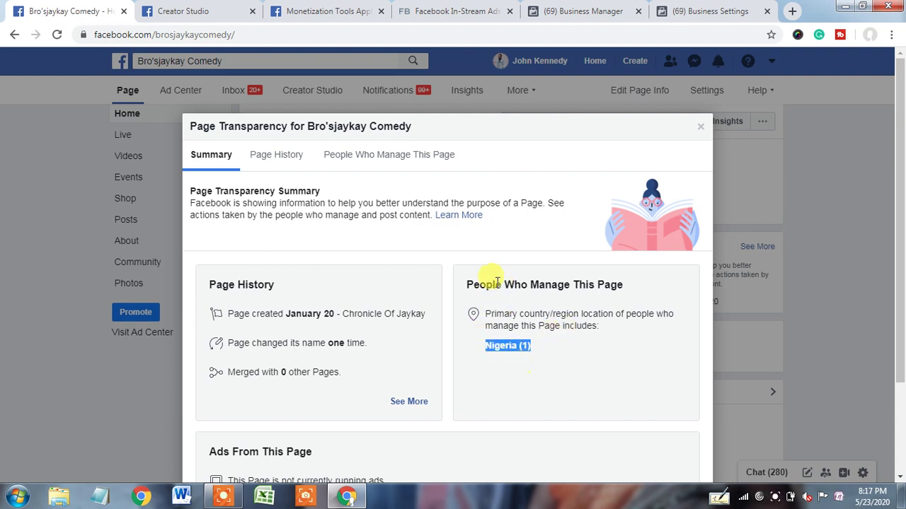
{"action": "key", "text": "ctrl+3"}
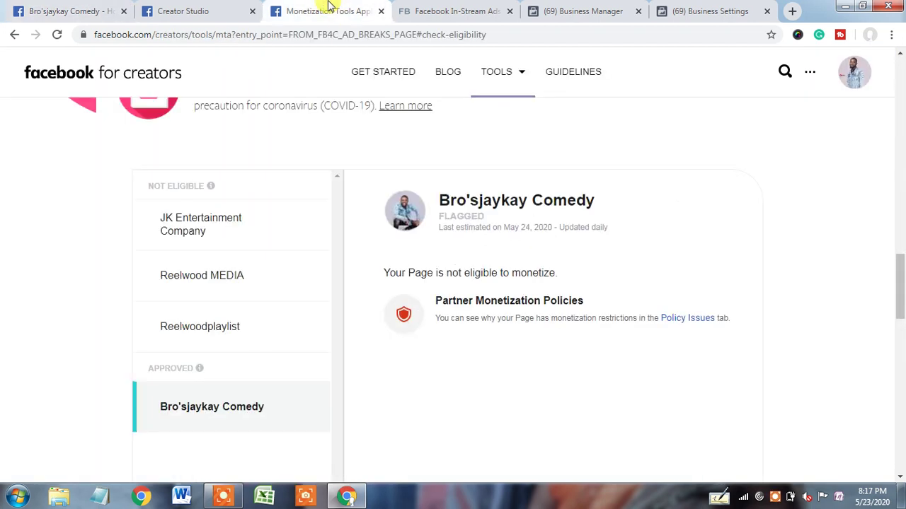
{"action": "left_click_drag", "start_coordinate": [432, 301], "coordinate": [582, 303]}
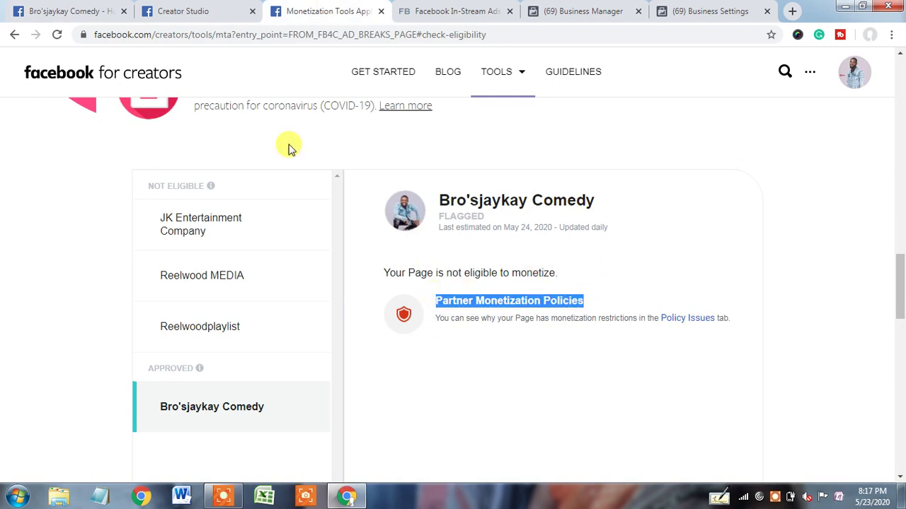
- Close the Page Transparency details on the Page and return to the Content Library posts in Creator Studio
{"action": "left_click", "coordinate": [56, 7]}
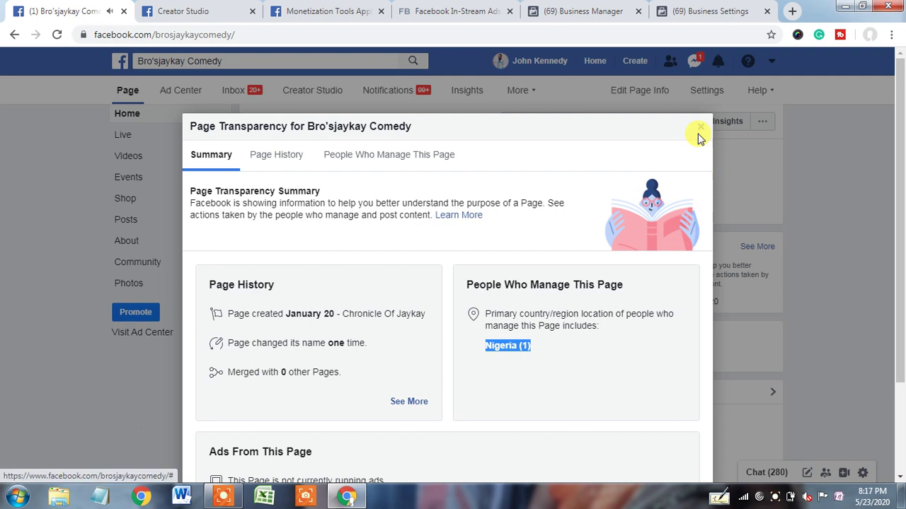
{"action": "left_click", "coordinate": [701, 130]}
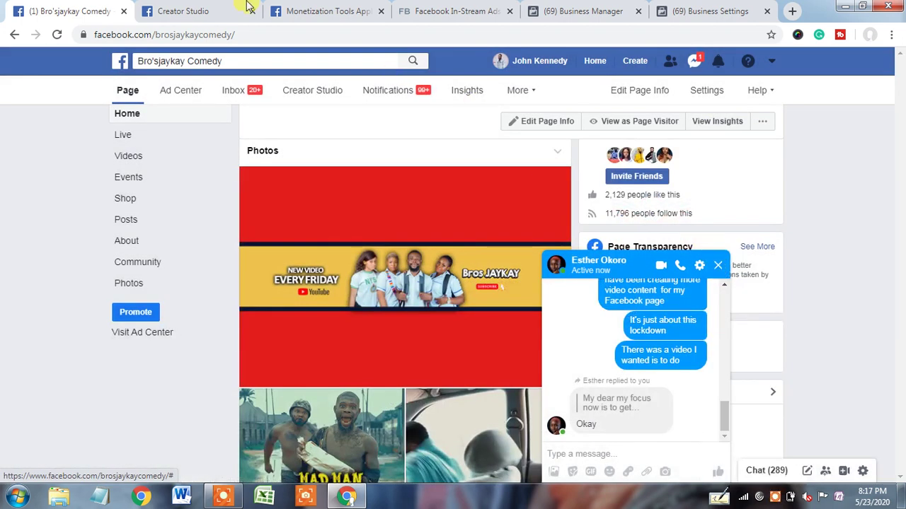
{"action": "left_click", "coordinate": [221, 7]}
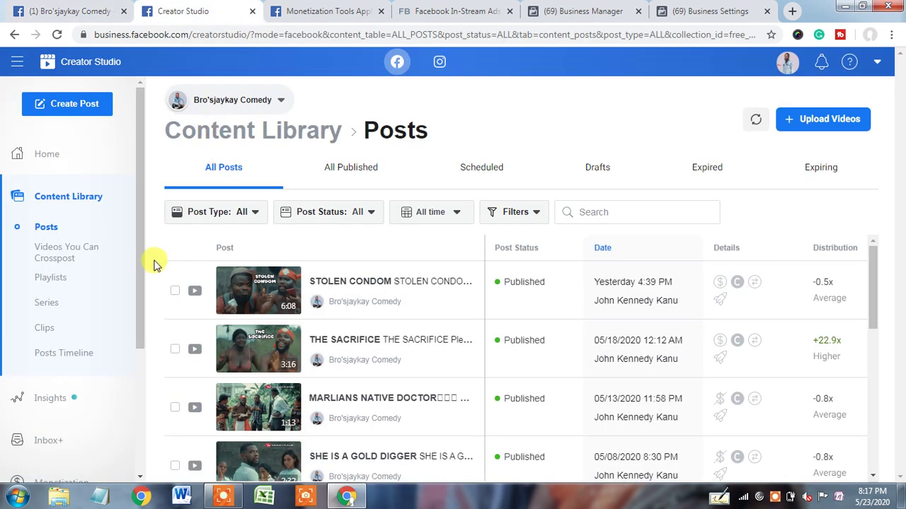
- Open the Page & Permission settings in Creator Studio and display the Page's existing roles
{"action": "left_click_drag", "start_coordinate": [135, 303], "coordinate": [134, 416]}
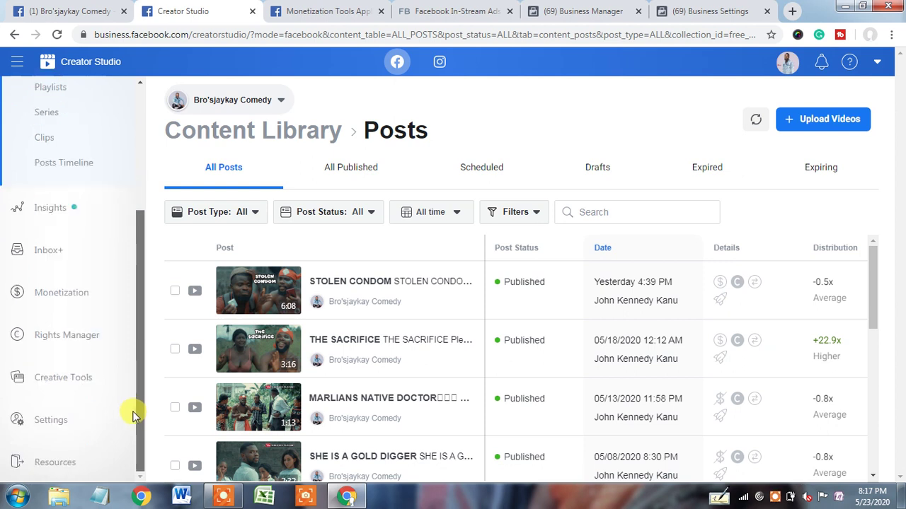
{"action": "left_click", "coordinate": [54, 422]}
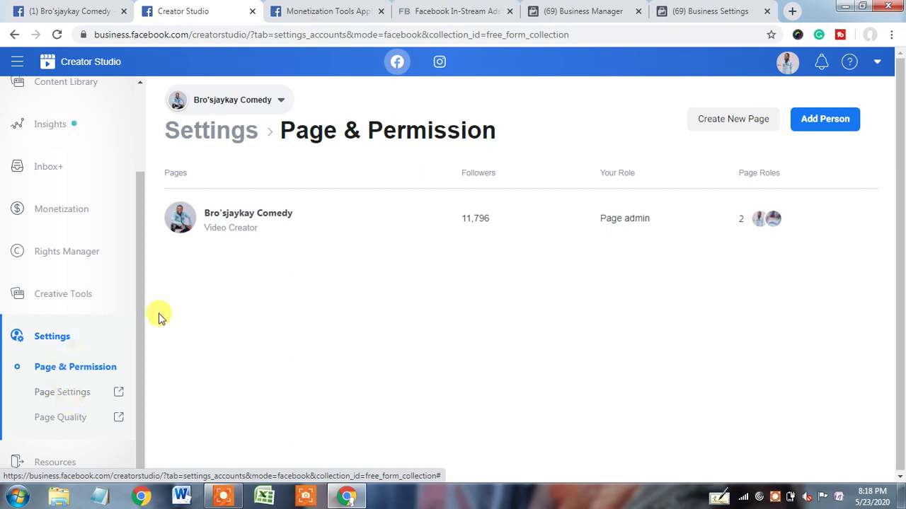
{"action": "left_click", "coordinate": [768, 223]}
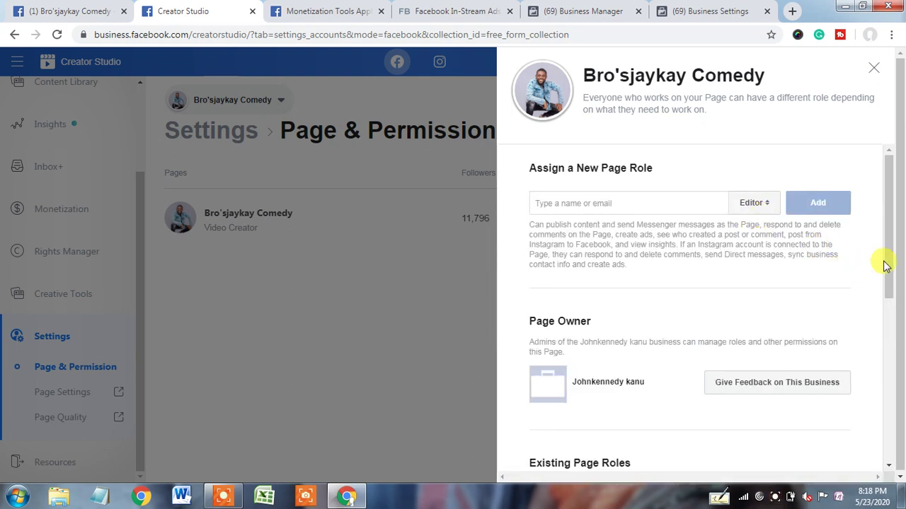
{"action": "scroll", "coordinate": [890, 312], "scroll_direction": "down", "scroll_amount": 1}
{"action": "scroll", "coordinate": [890, 312], "scroll_direction": "down", "scroll_amount": 3}
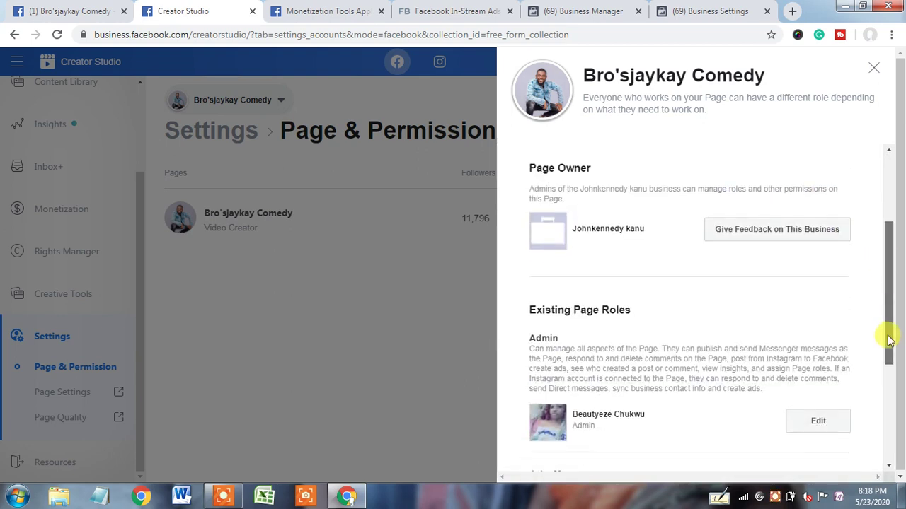
{"action": "scroll", "coordinate": [890, 339], "scroll_direction": "down", "scroll_amount": 3}
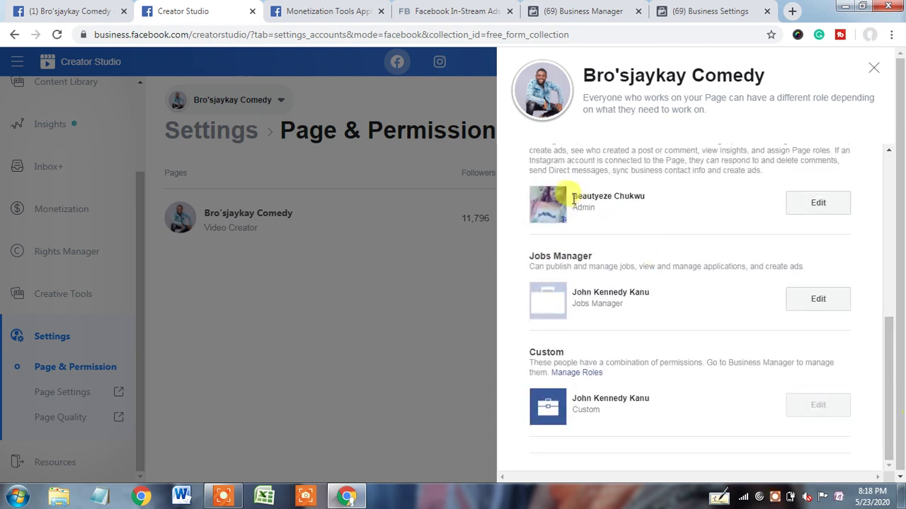
- Highlight the admin's name and role and the Jobs Manager entry among the existing Page roles
{"action": "left_click_drag", "start_coordinate": [573, 198], "coordinate": [621, 196]}
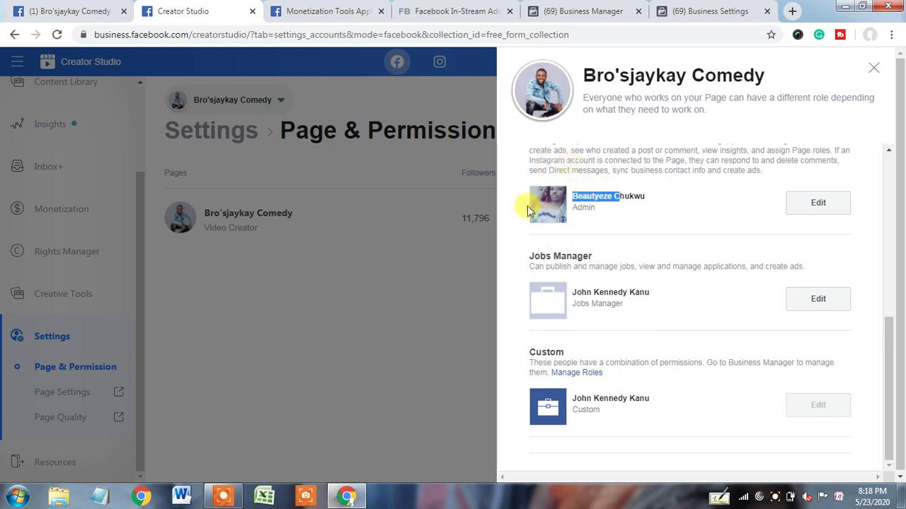
{"action": "left_click_drag", "start_coordinate": [573, 208], "coordinate": [599, 219]}
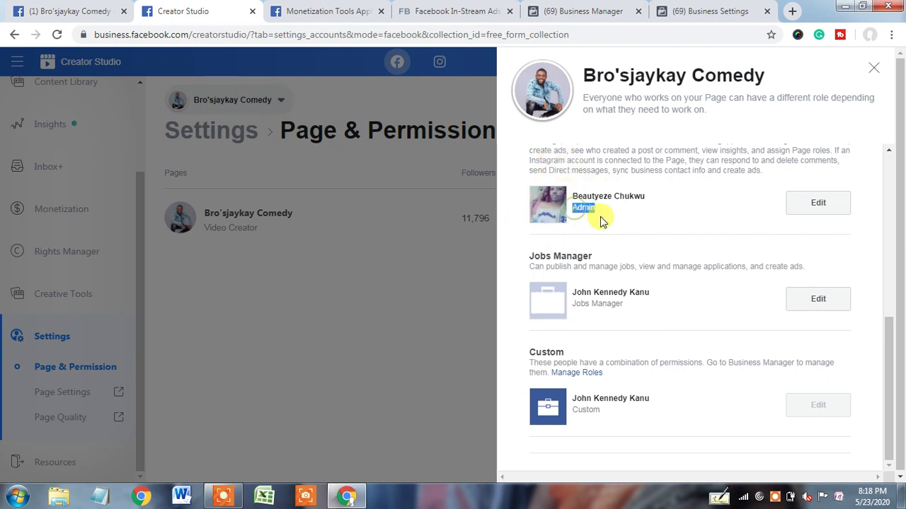
{"action": "left_click_drag", "start_coordinate": [573, 292], "coordinate": [665, 297]}
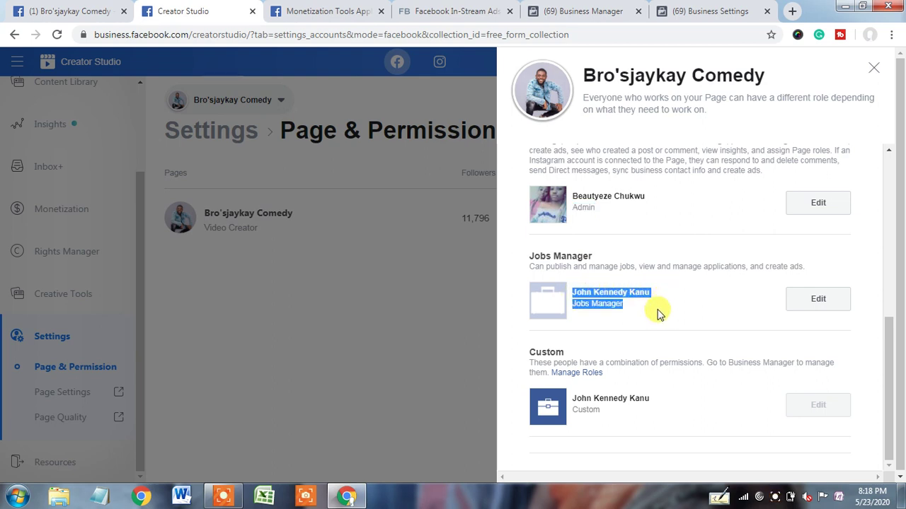
{"action": "left_click", "coordinate": [657, 311]}
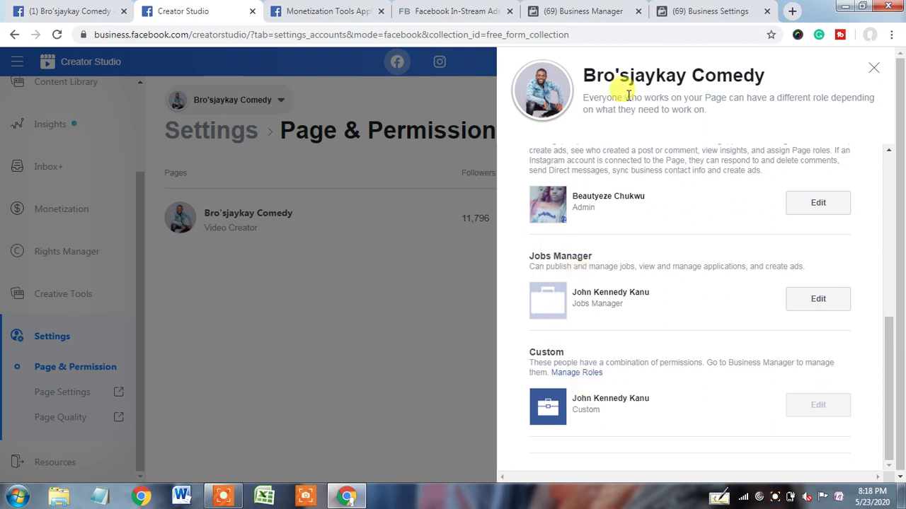
- Switch to Business Settings and review the Page permissions of the person listed second under People
{"action": "left_click", "coordinate": [686, 14]}
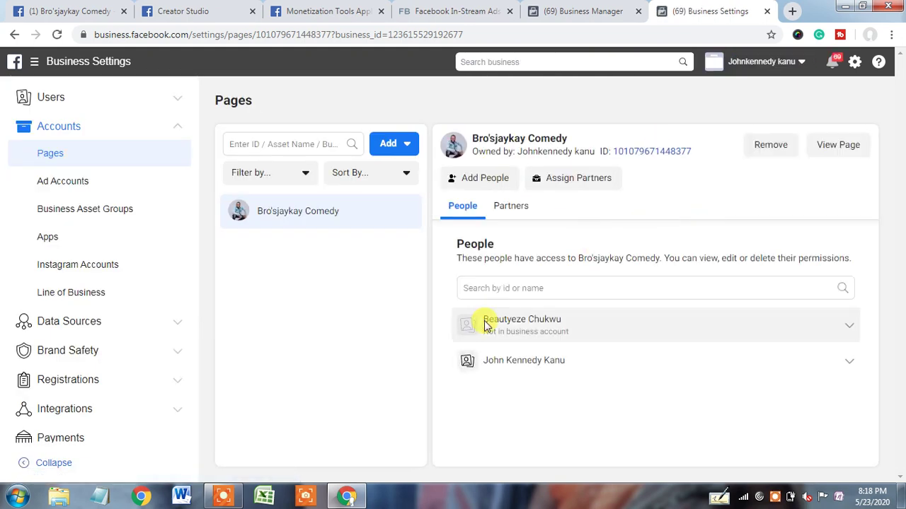
{"action": "left_click", "coordinate": [467, 363]}
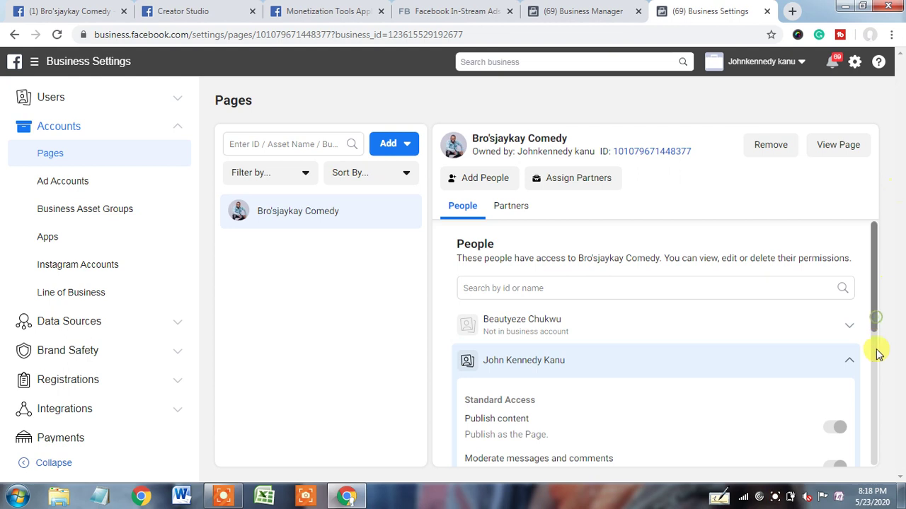
{"action": "scroll", "coordinate": [877, 354], "scroll_direction": "down", "scroll_amount": 3}
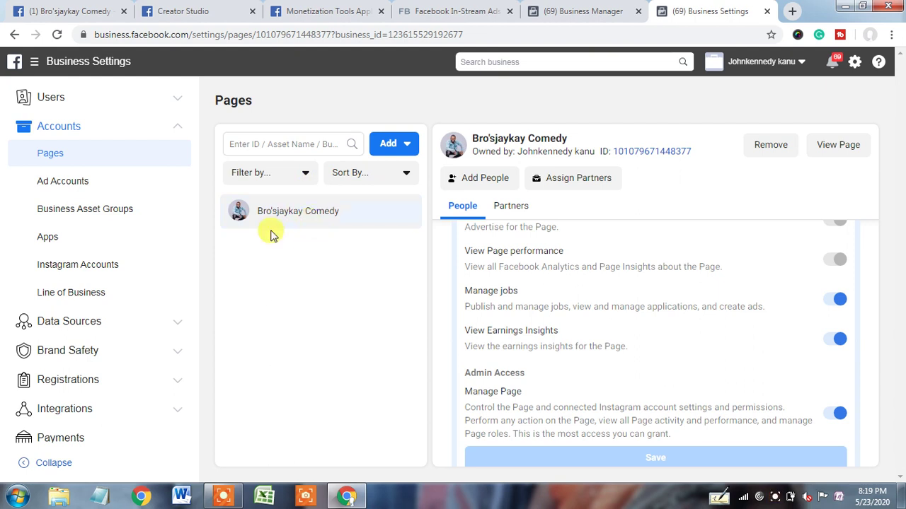
- Return to the Page roles in Creator Studio and highlight the admin's name and the Jobs Manager entry
{"action": "left_click", "coordinate": [461, 9]}
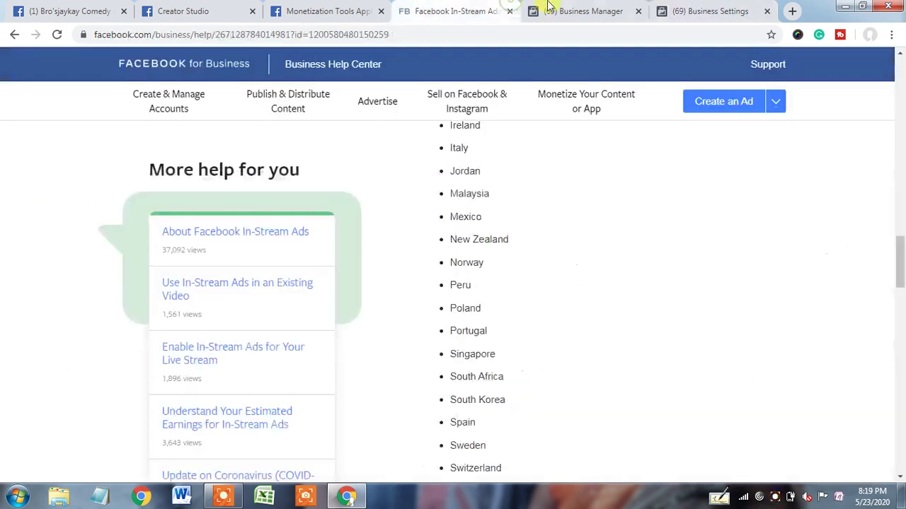
{"action": "left_click", "coordinate": [549, 9]}
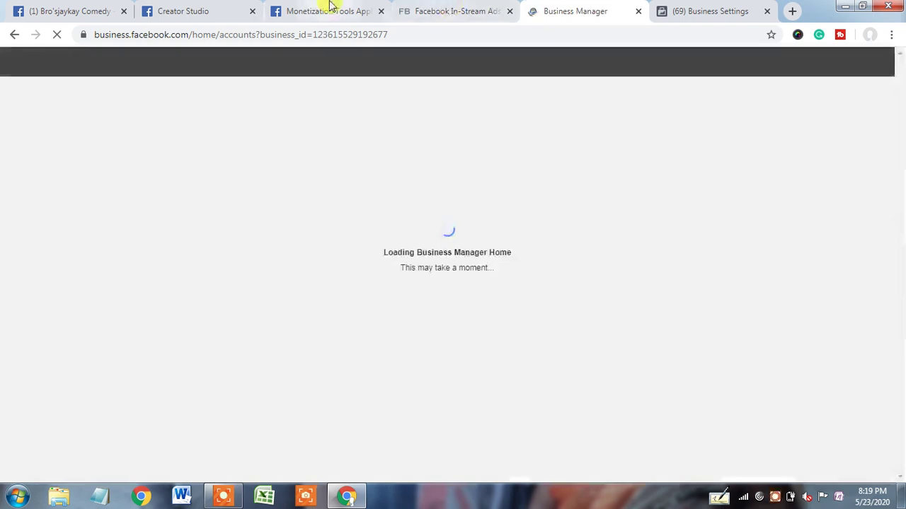
{"action": "left_click", "coordinate": [330, 7]}
{"action": "left_click", "coordinate": [198, 15]}
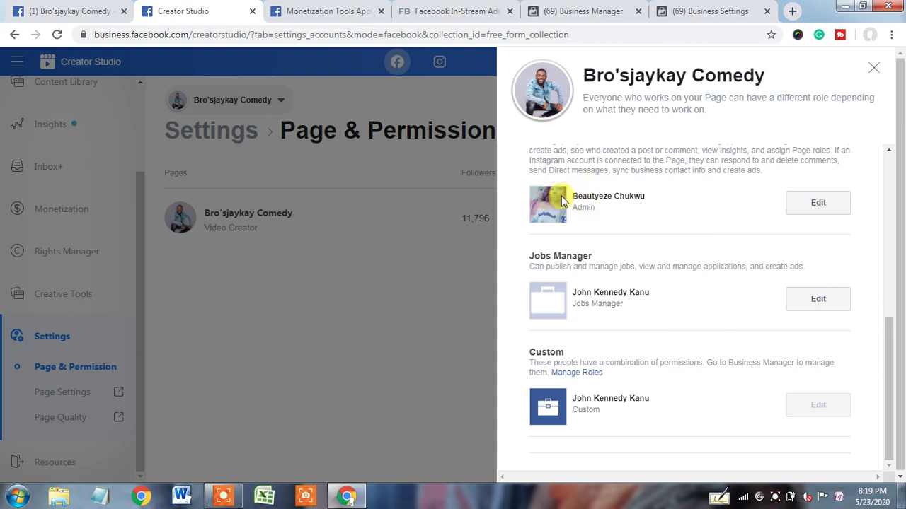
{"action": "double_click", "coordinate": [591, 196]}
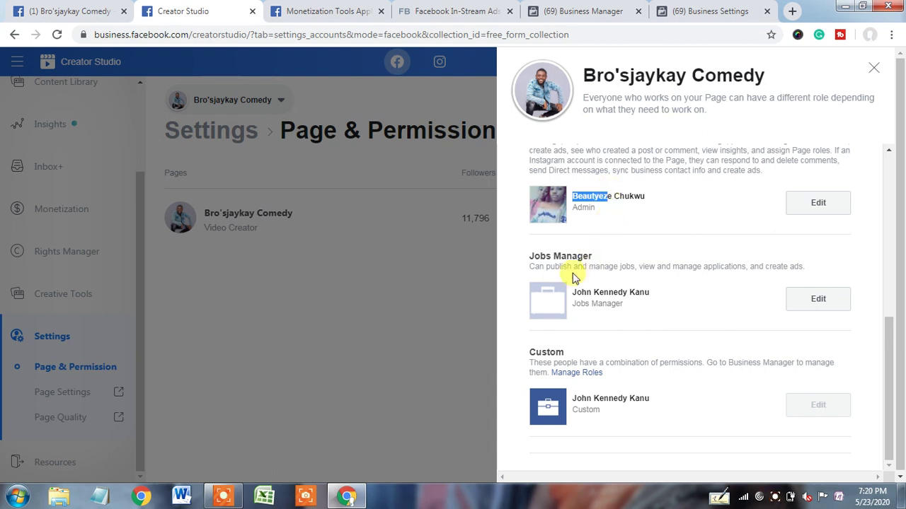
{"action": "left_click_drag", "start_coordinate": [570, 289], "coordinate": [642, 322]}
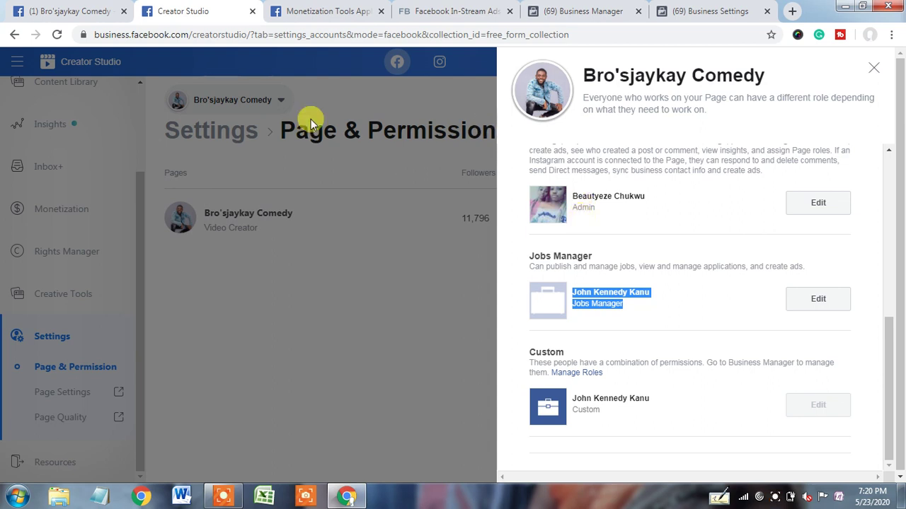
- Switch to the Bro'sjaykay Comedy Page and try to open its full Page Transparency details
{"action": "left_click", "coordinate": [103, 6]}
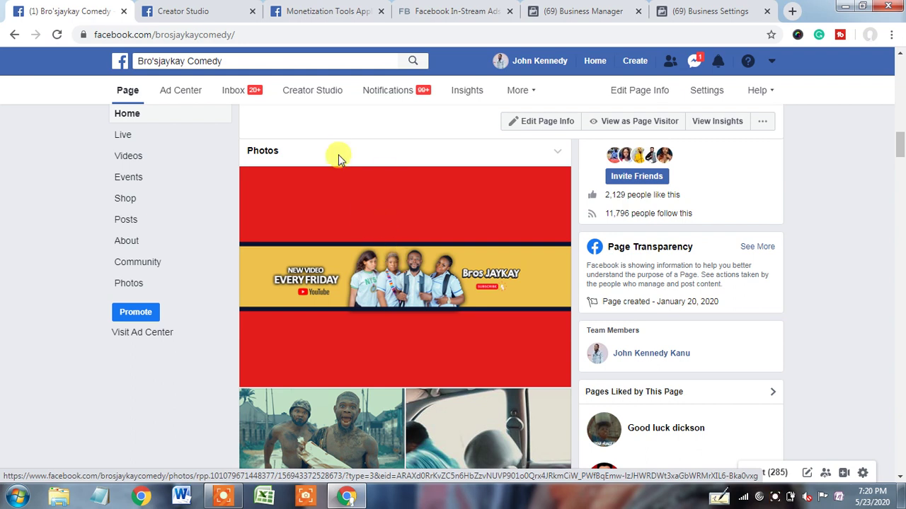
{"action": "left_click", "coordinate": [203, 9]}
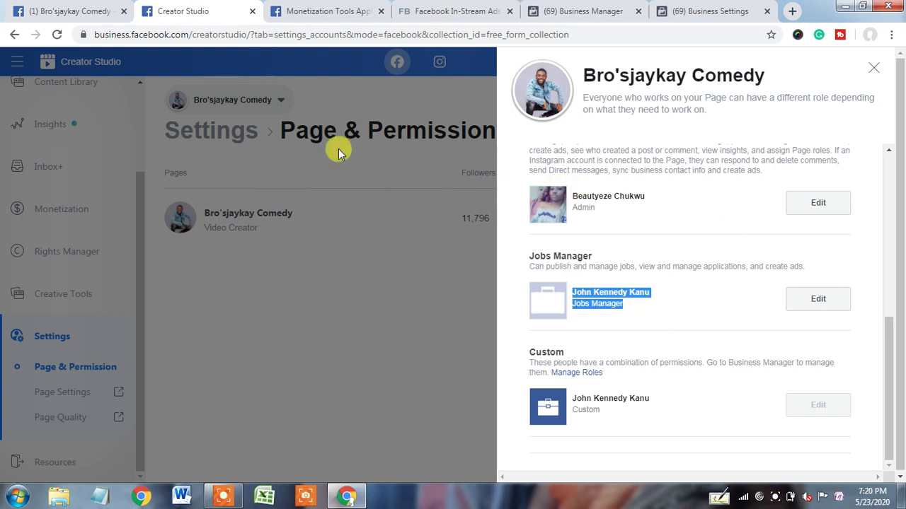
{"action": "left_click", "coordinate": [64, 10]}
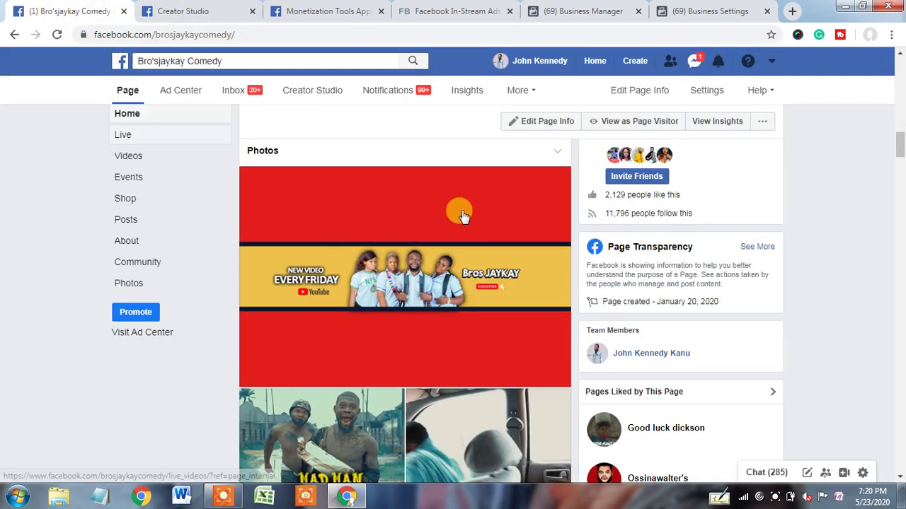
{"action": "left_click", "coordinate": [754, 247]}
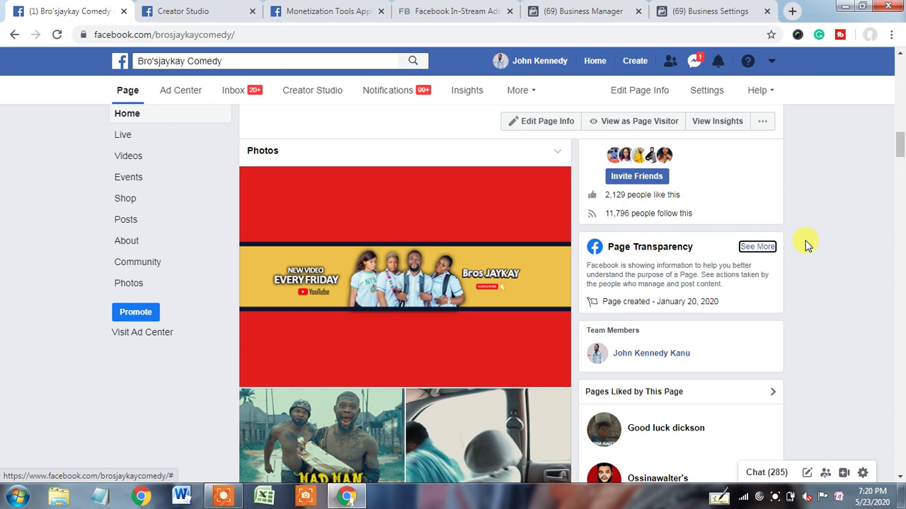
{"action": "left_click", "coordinate": [764, 252]}
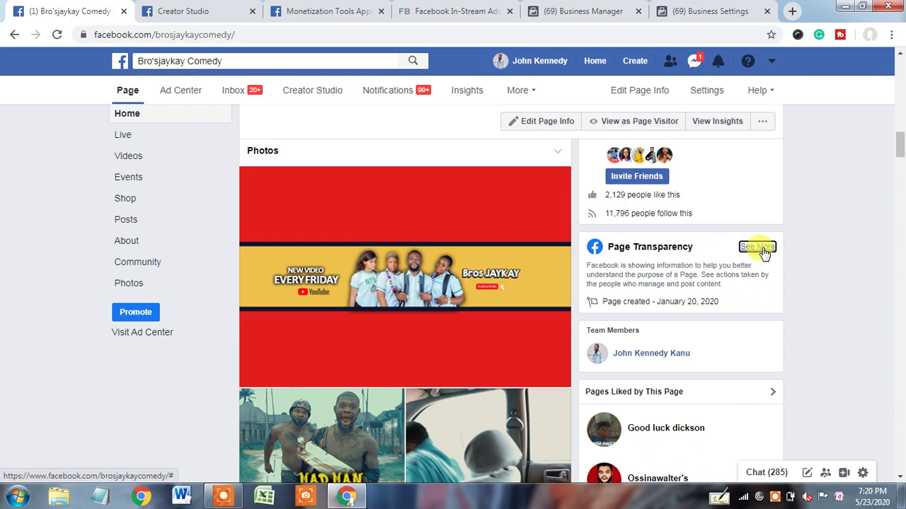
- Recheck the Page Transparency details on the Page against the existing Page roles in Creator Studio
{"action": "left_click", "coordinate": [329, 6]}
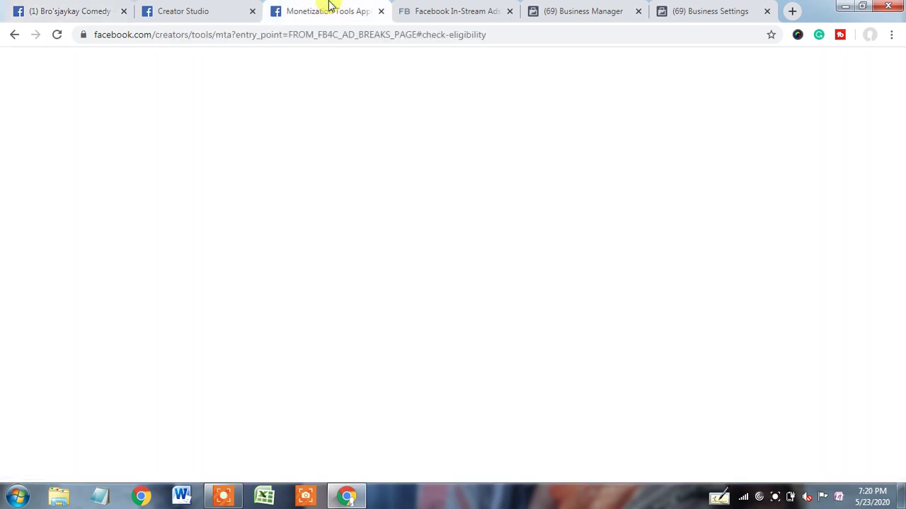
{"action": "left_click", "coordinate": [195, 11]}
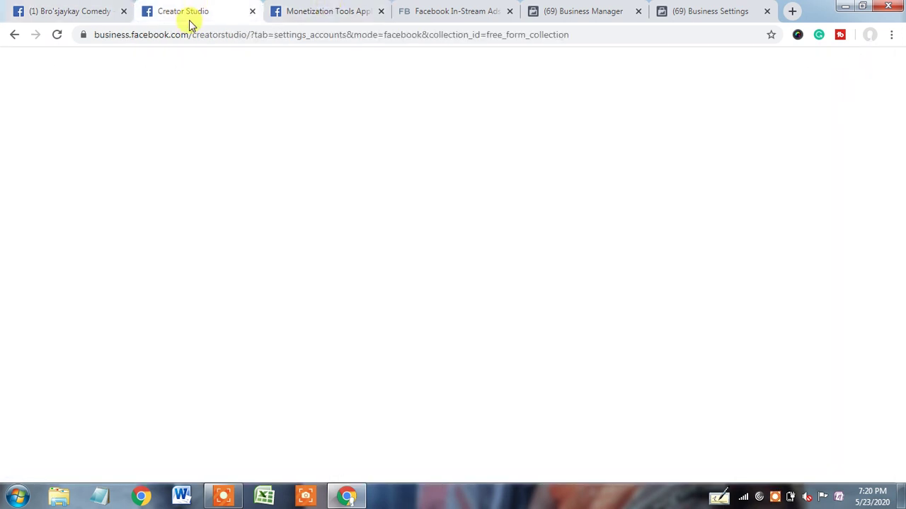
{"action": "left_click", "coordinate": [51, 7]}
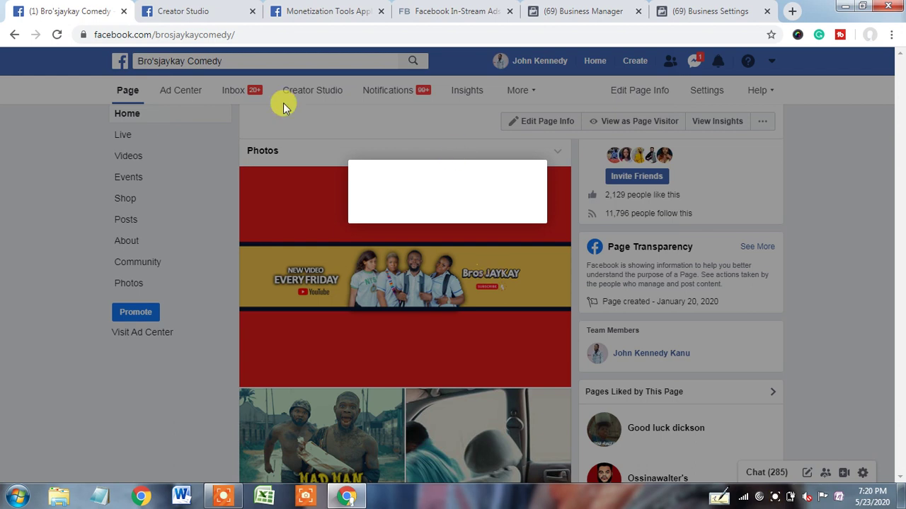
{"action": "left_click", "coordinate": [203, 7]}
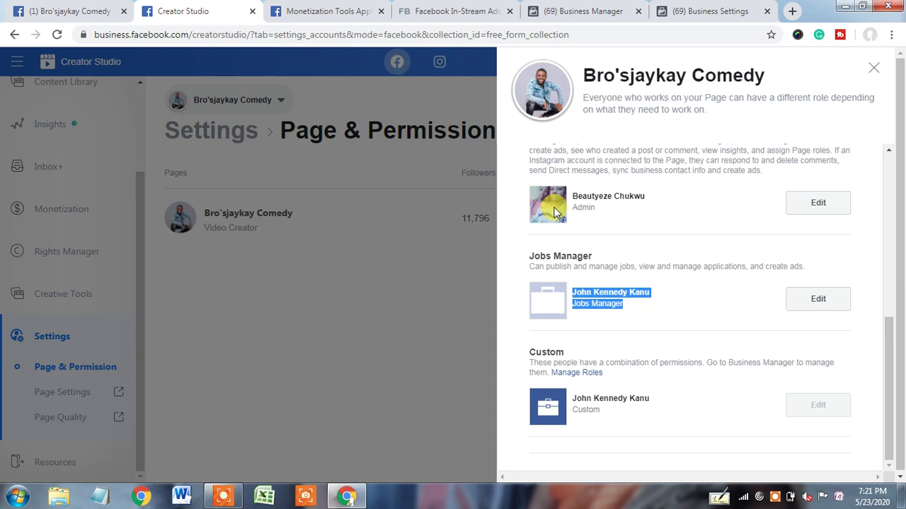
{"action": "left_click", "coordinate": [60, 10]}
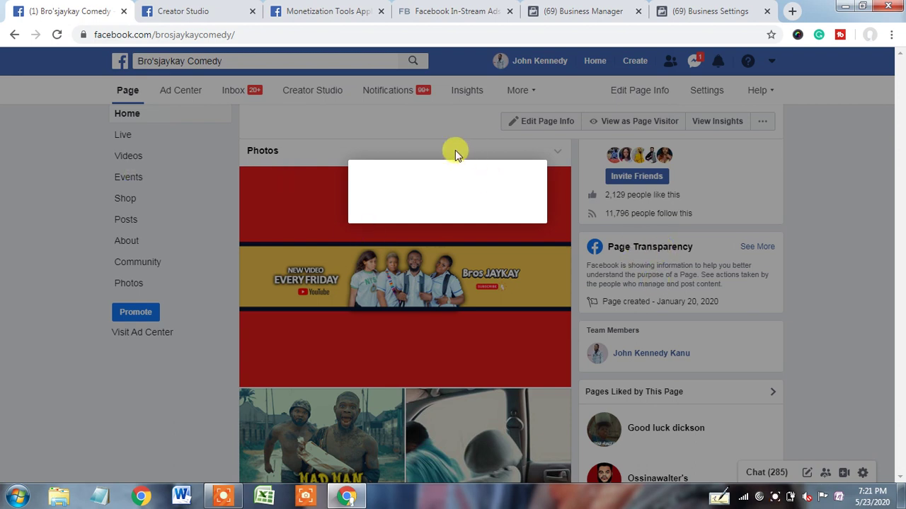
{"action": "left_click", "coordinate": [223, 8]}
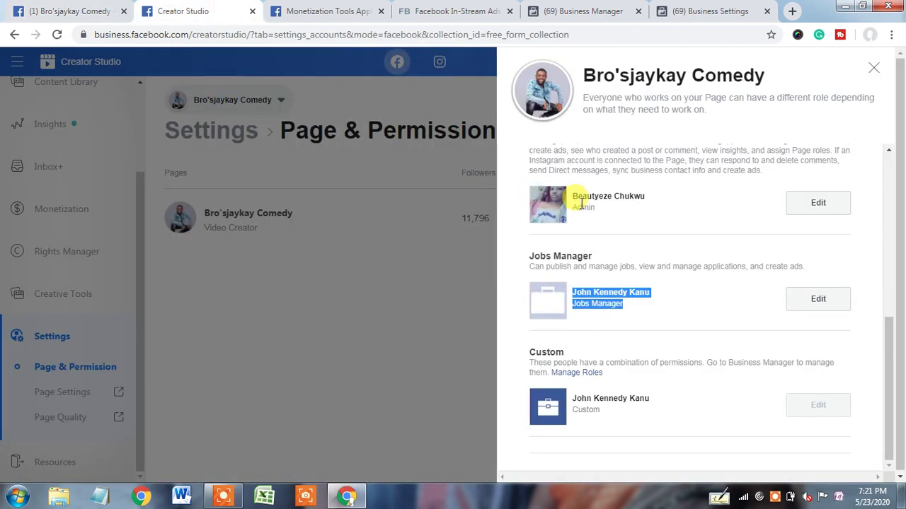
- Highlight the Page's monetization eligibility message and flagged status in the Facebook for Creators tool
{"action": "left_click", "coordinate": [340, 10]}
{"action": "left_click_drag", "start_coordinate": [388, 273], "coordinate": [497, 290]}
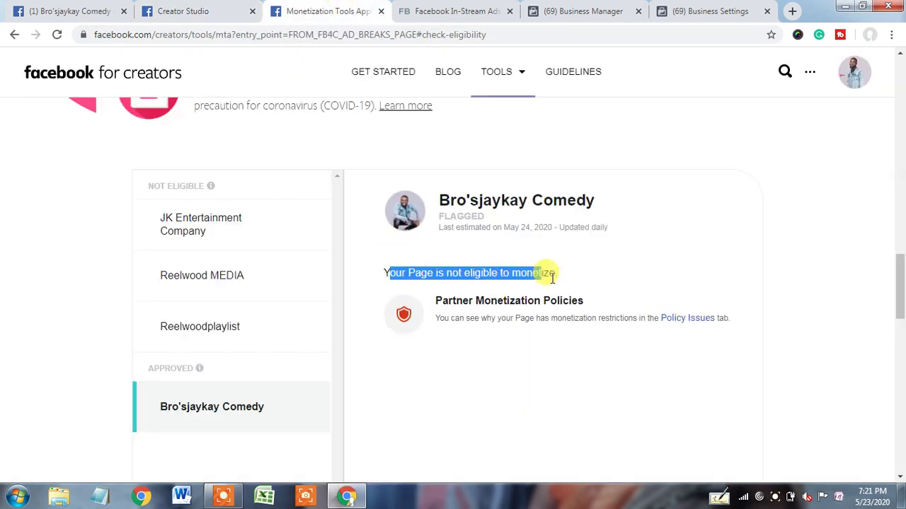
{"action": "left_click_drag", "start_coordinate": [433, 216], "coordinate": [493, 221]}
{"action": "left_click", "coordinate": [390, 272]}
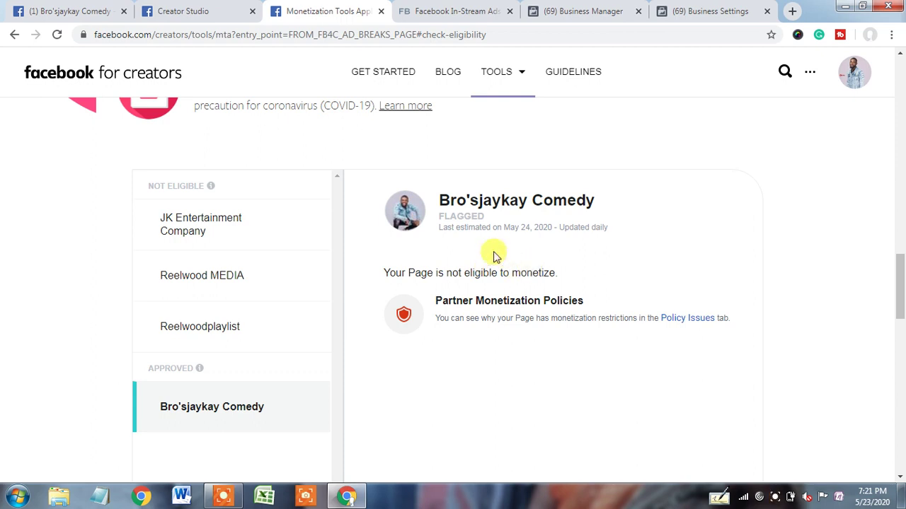
- Compare the Page roles in Creator Studio with the Page's eligibility status, highlighting the Admin role
{"action": "left_click", "coordinate": [189, 7]}
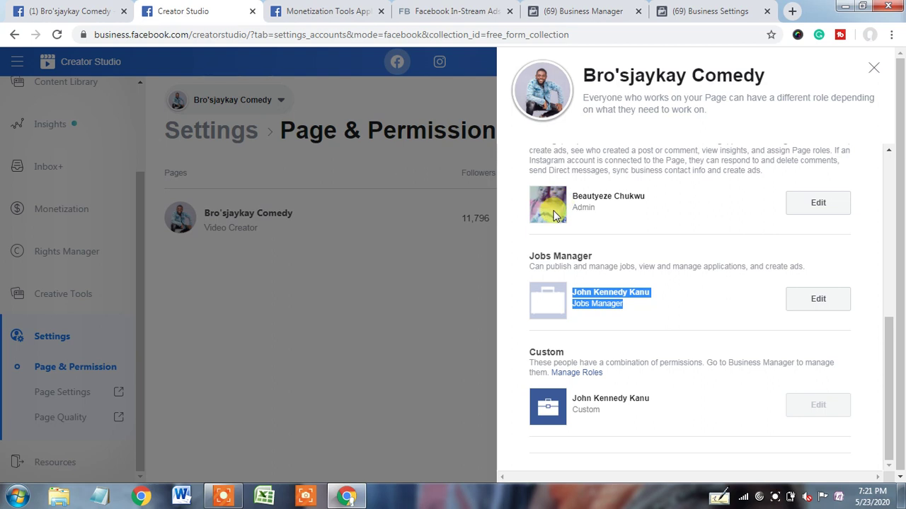
{"action": "left_click", "coordinate": [326, 10]}
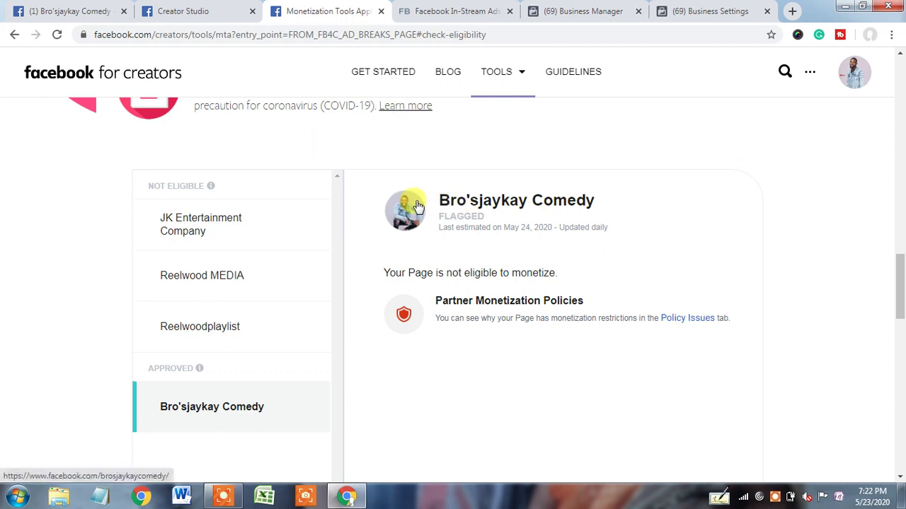
{"action": "left_click", "coordinate": [216, 9]}
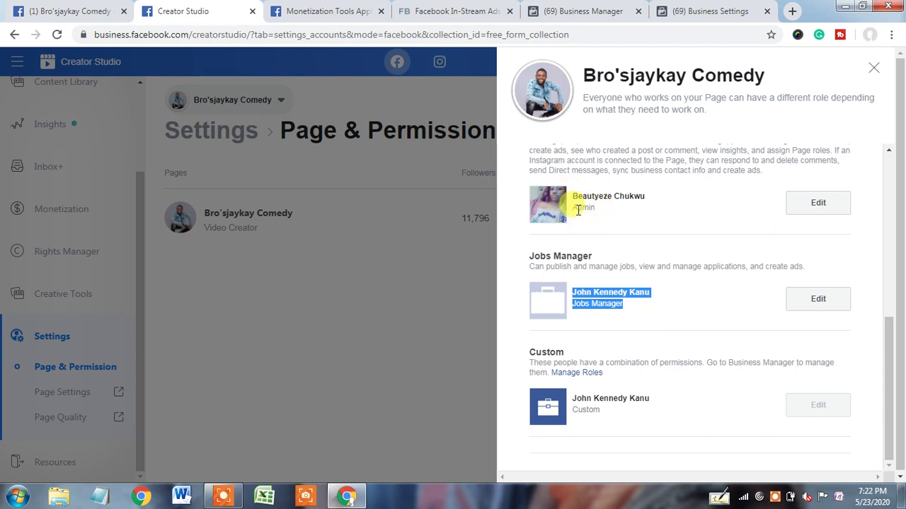
{"action": "double_click", "coordinate": [577, 208]}
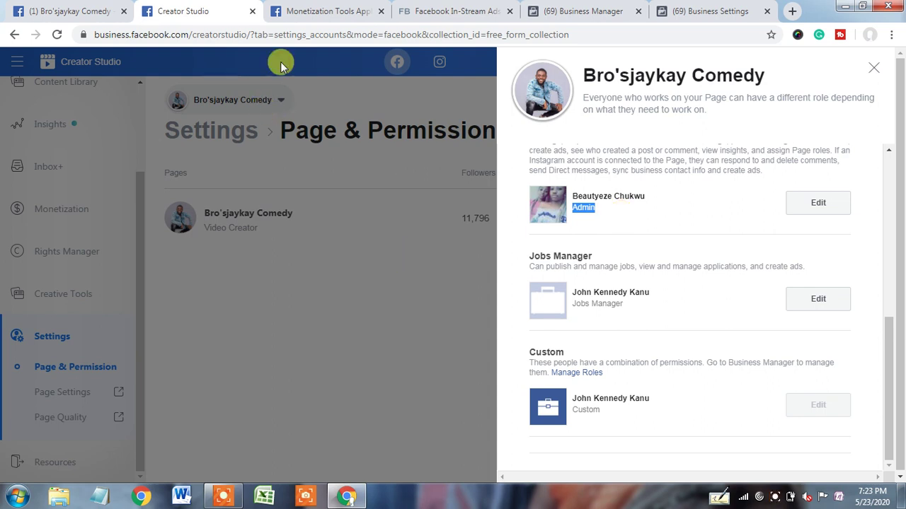
{"action": "left_click", "coordinate": [311, 9]}
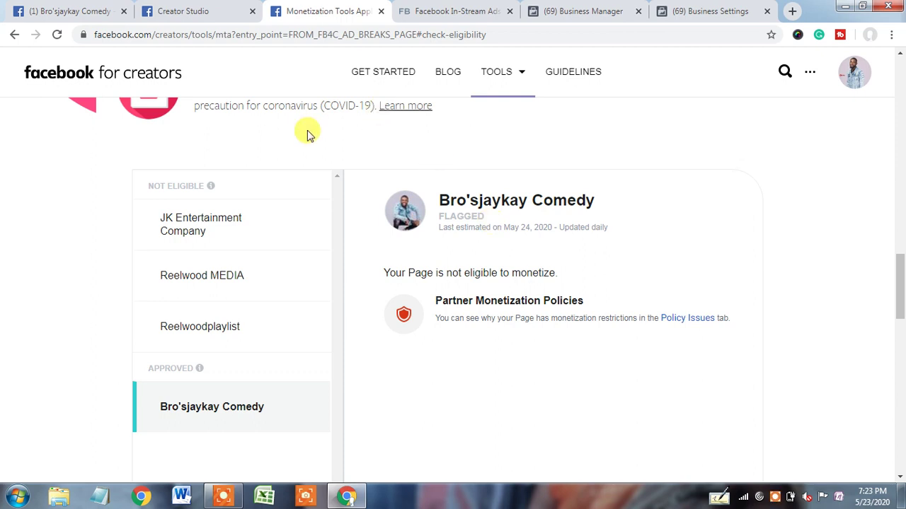
- Review the Bro'sjaykay Comedy Page and its Creator Studio roles against the eligibility check, highlighting the start of the monetization eligibility message
{"action": "left_click", "coordinate": [88, 12]}
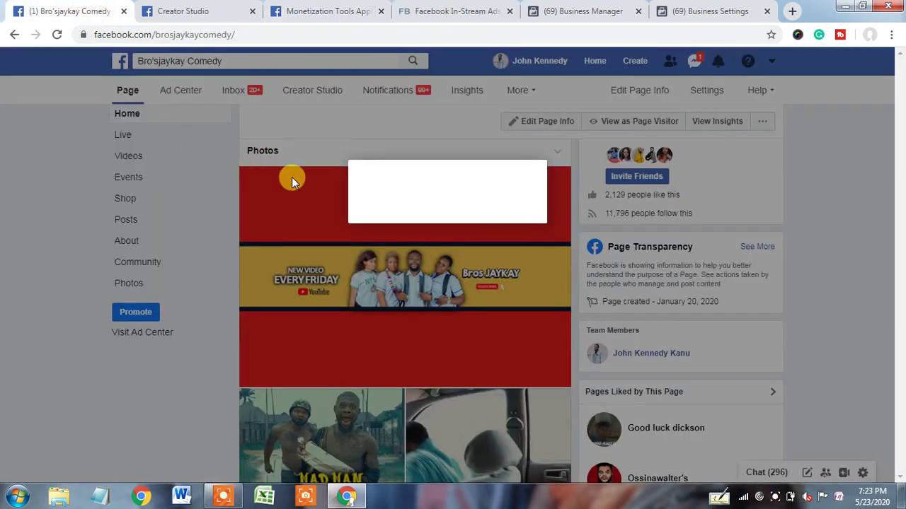
{"action": "left_click", "coordinate": [195, 7]}
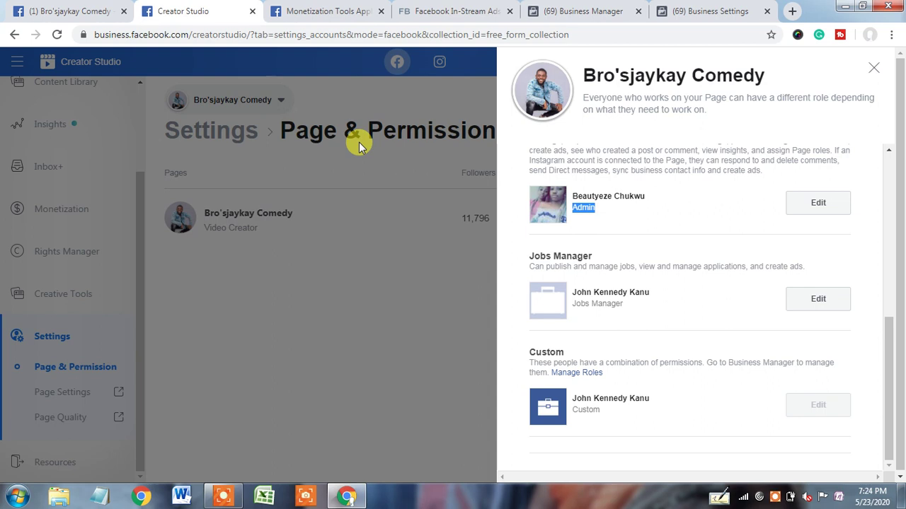
{"action": "left_click", "coordinate": [325, 11]}
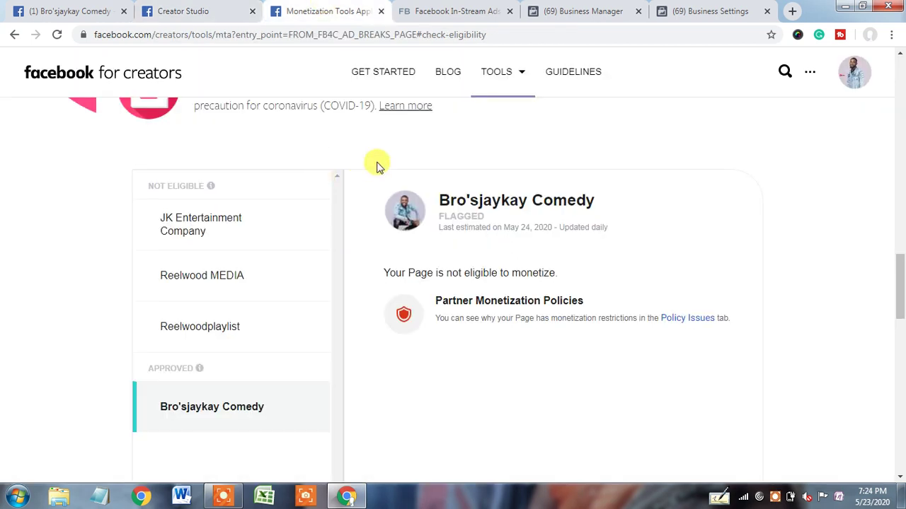
{"action": "left_click_drag", "start_coordinate": [380, 271], "coordinate": [469, 270]}
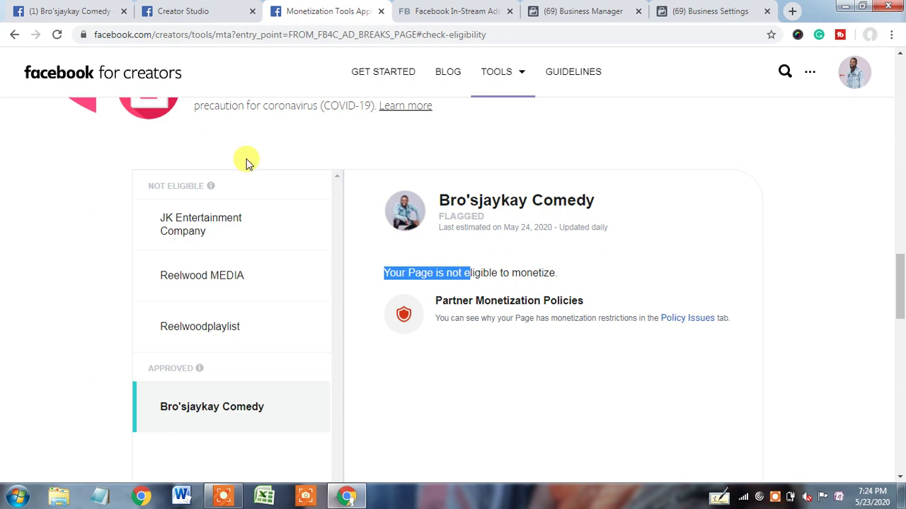
- Revisit the Page's Transparency section and the Page & Permission roles in Creator Studio
{"action": "left_click", "coordinate": [90, 9]}
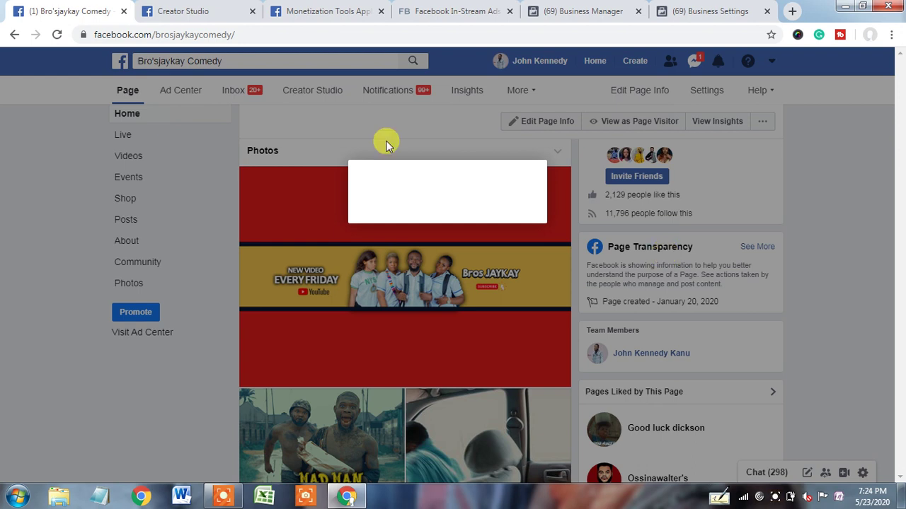
{"action": "left_click", "coordinate": [205, 9]}
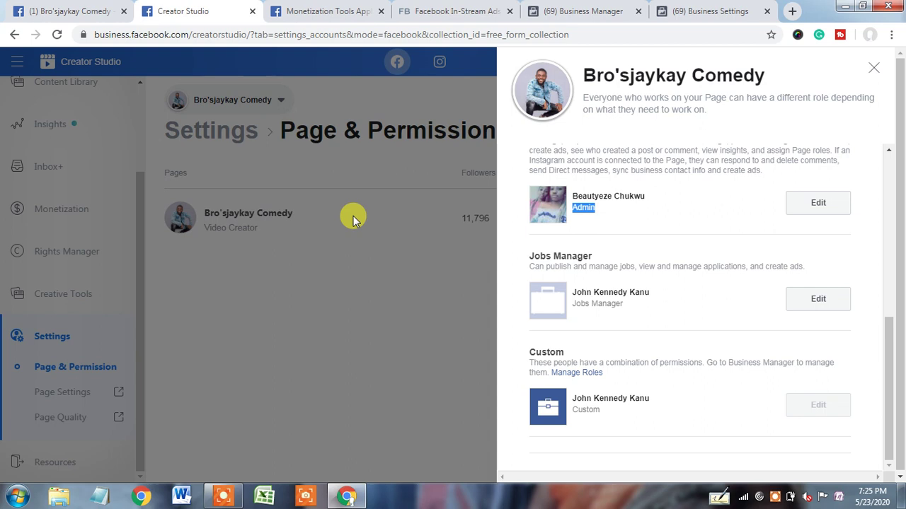
{"action": "left_click", "coordinate": [224, 497]}
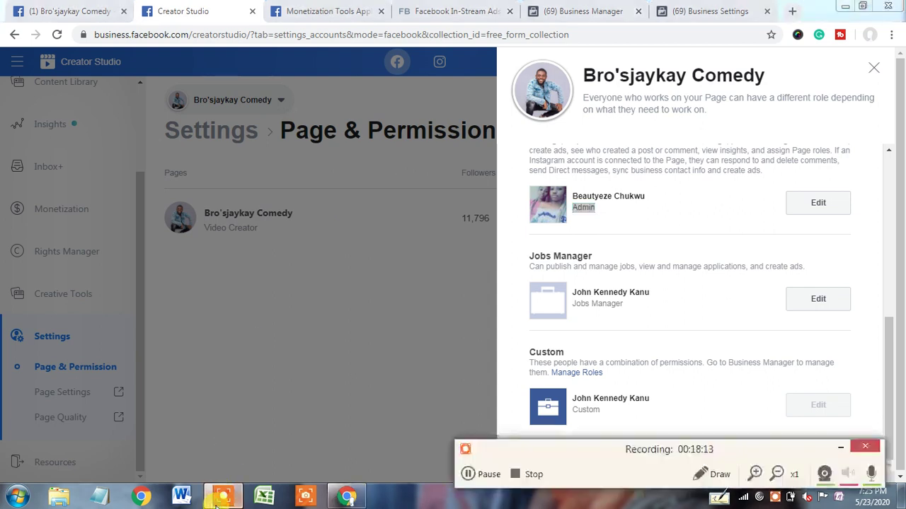